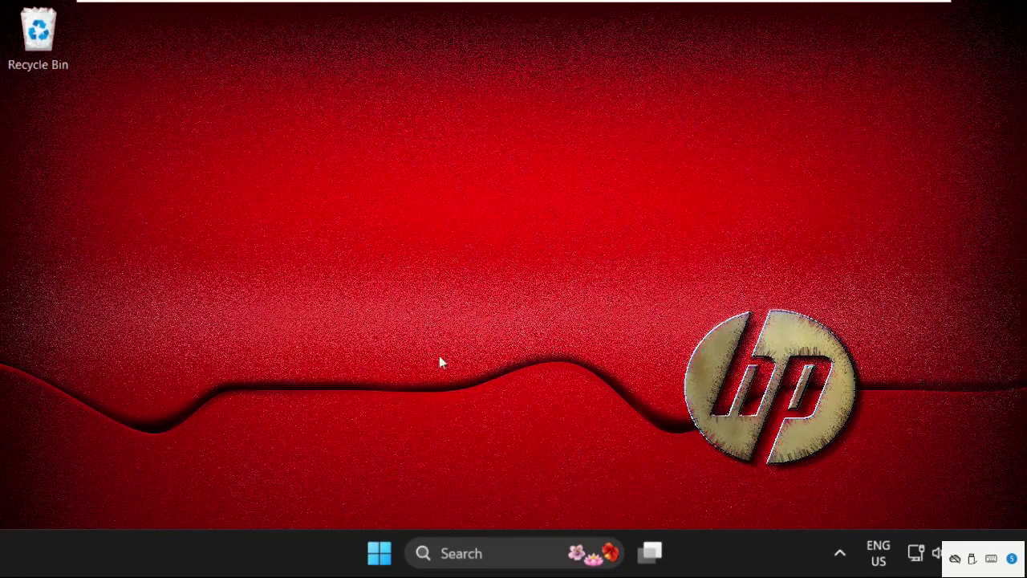
Right-click the Start button to bring up the Win+X quick-link menu.
right_click(379, 554)
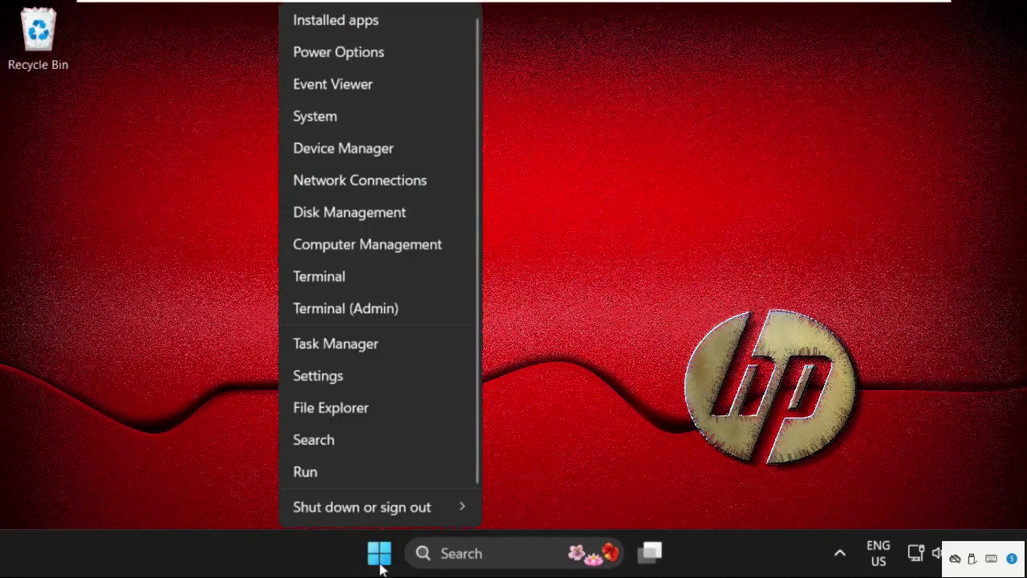
Open Settings from the quick-link menu and switch Game Mode on under Gaming.
click(359, 391)
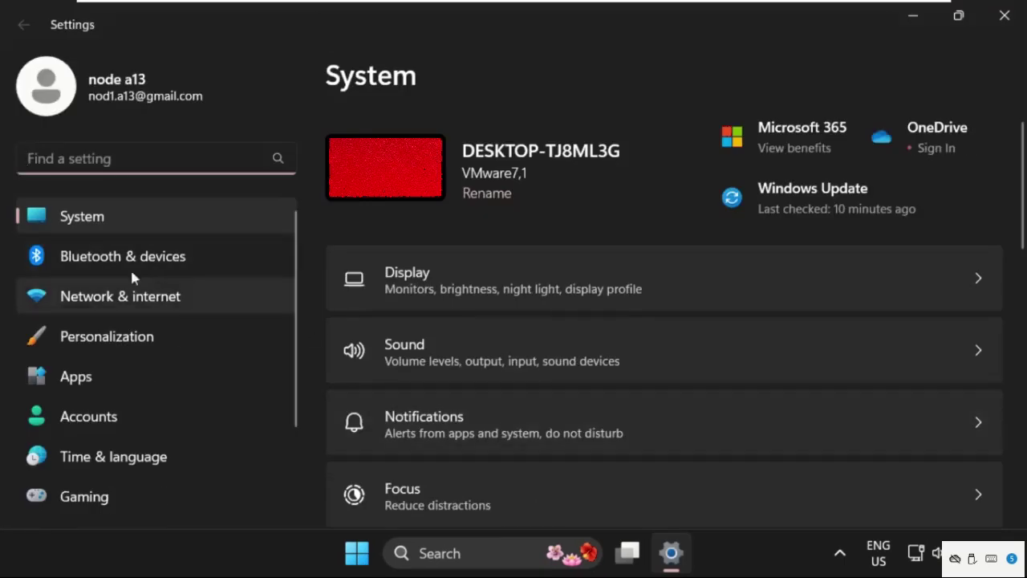
scroll(90, 449, down, 1)
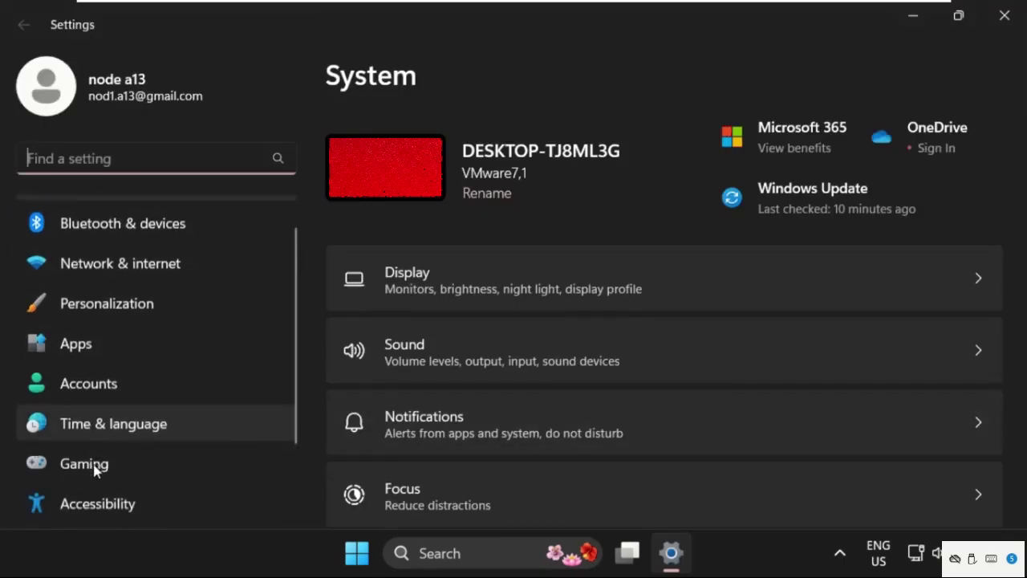
click(90, 449)
double_click(475, 26)
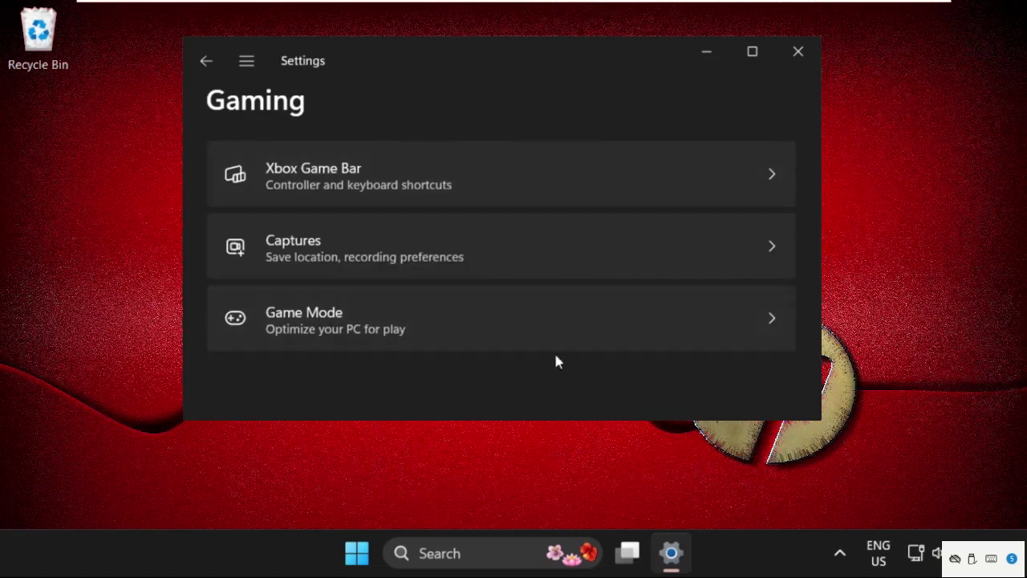
click(363, 332)
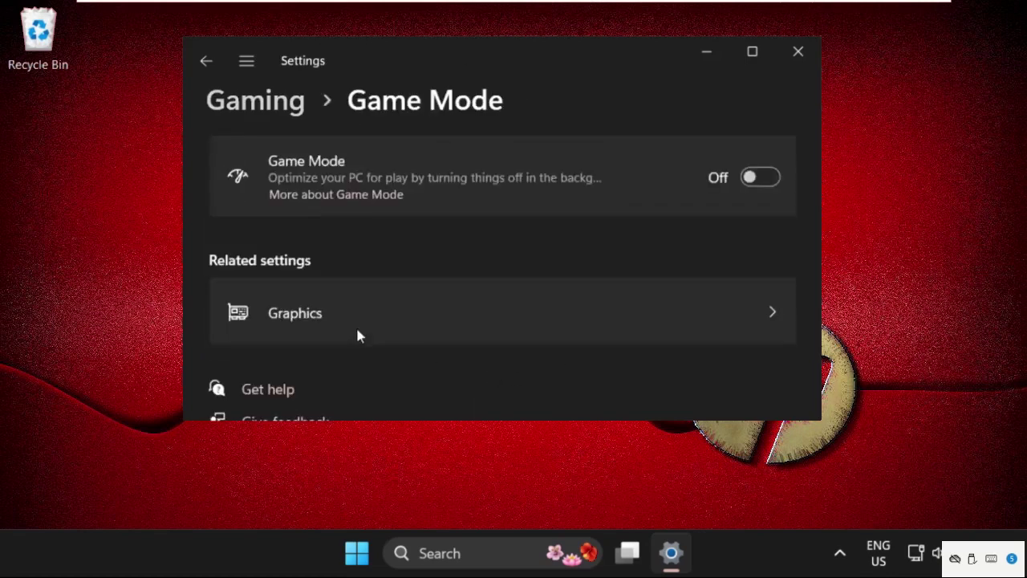
click(763, 178)
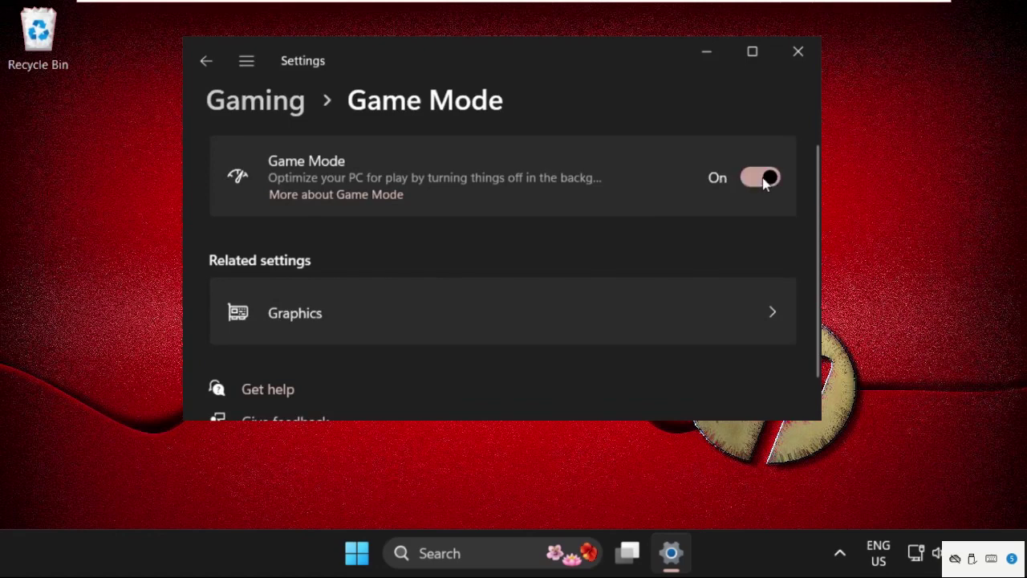
double_click(534, 54)
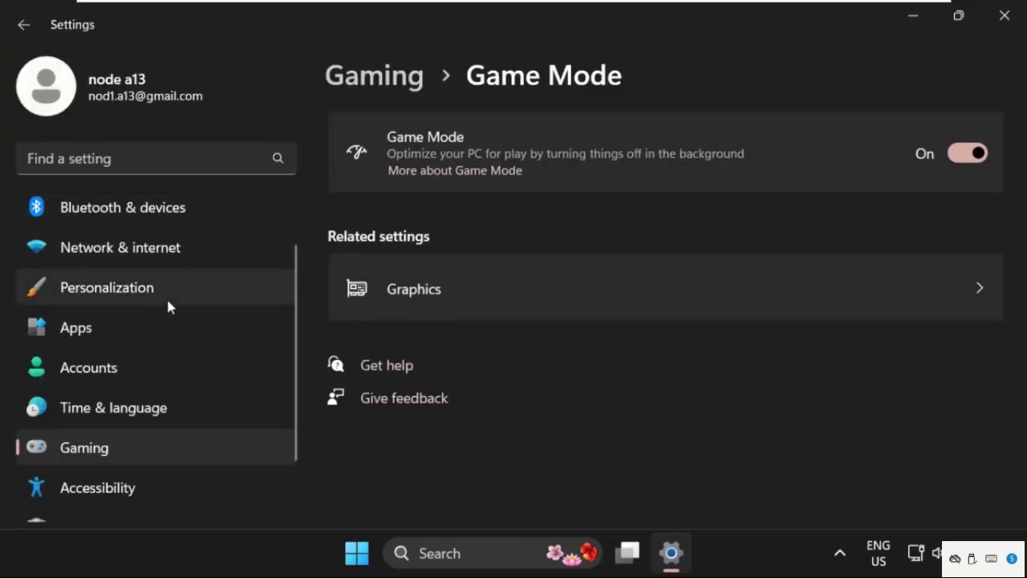
Turn off opening Xbox Game Bar with the controller button.
click(109, 448)
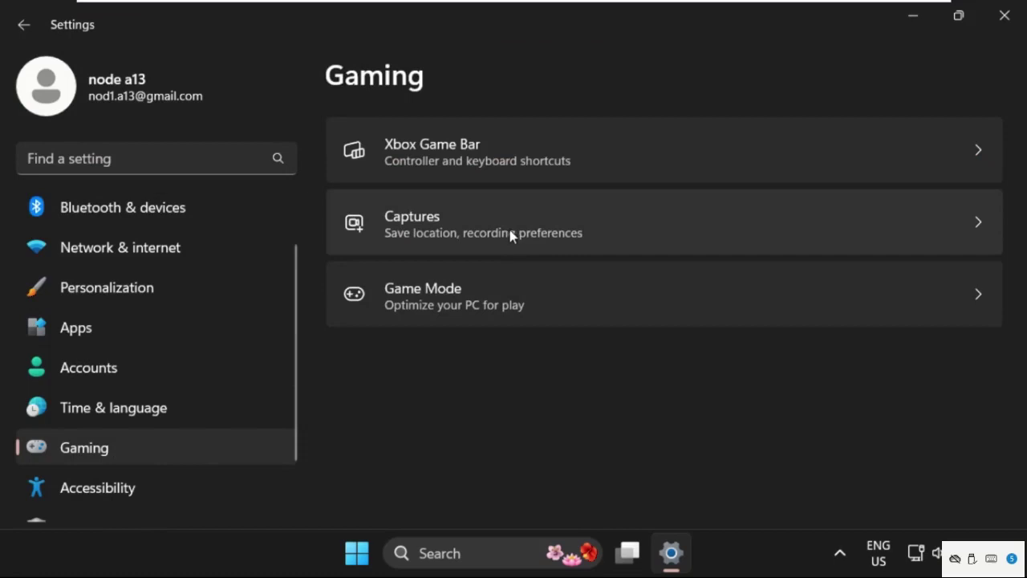
click(489, 162)
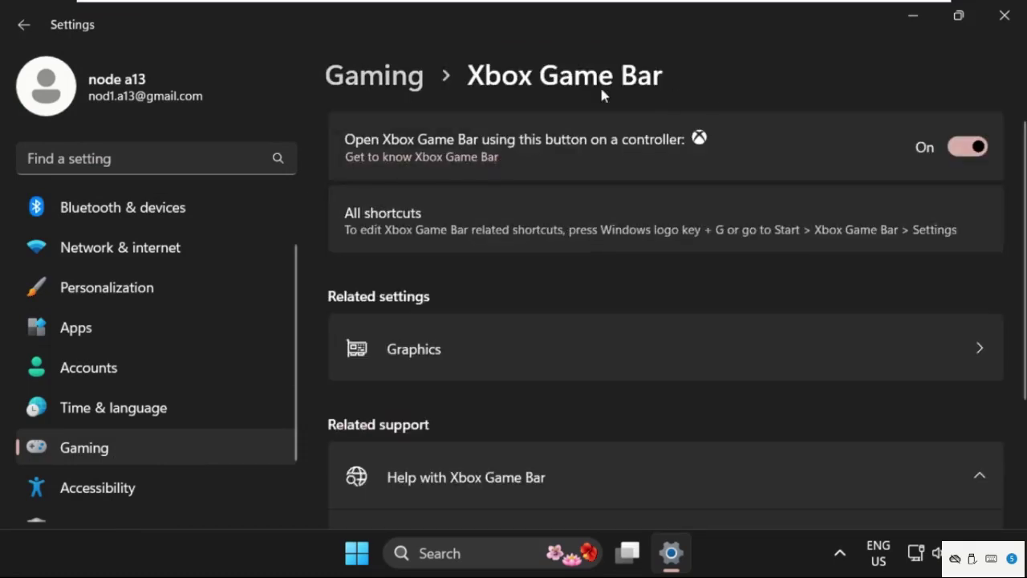
click(970, 148)
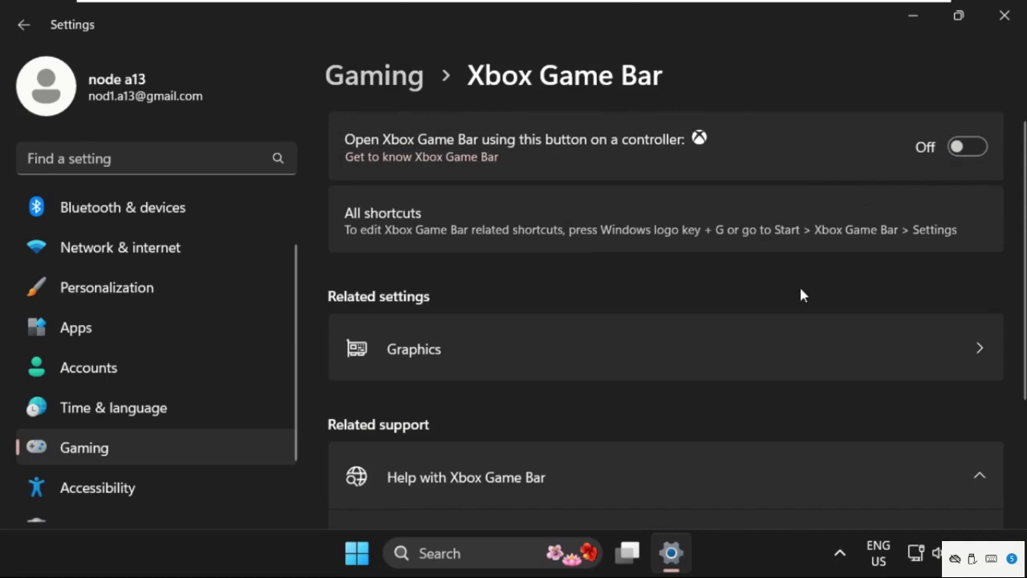
scroll(110, 422, up, 1)
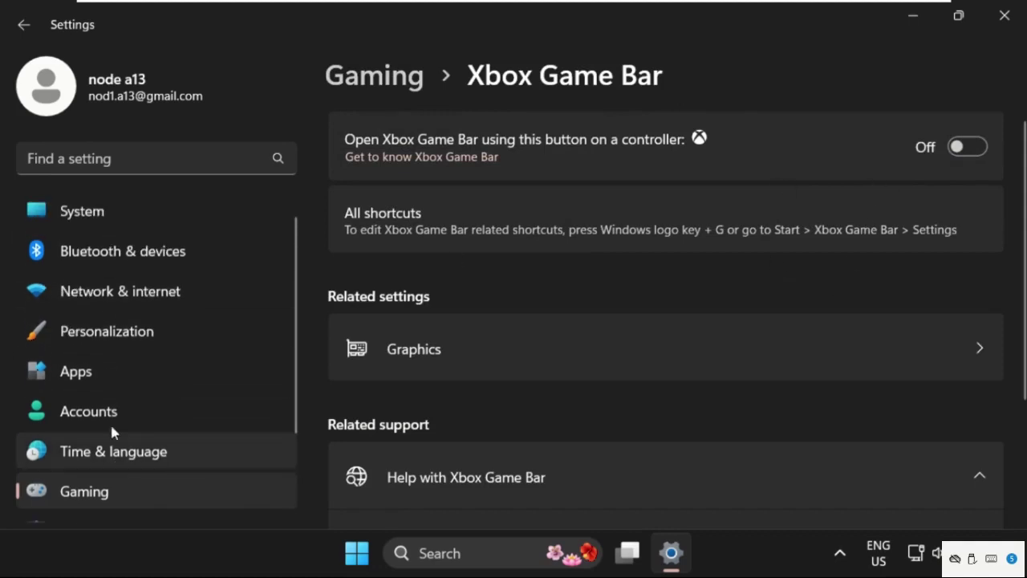
Go to the Graphics page under System > Display.
click(117, 216)
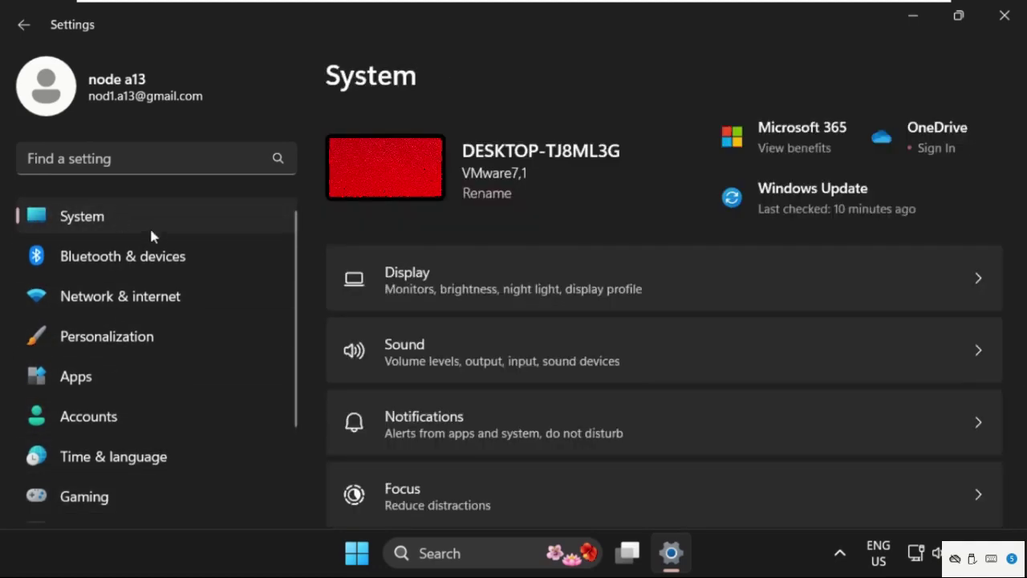
click(490, 293)
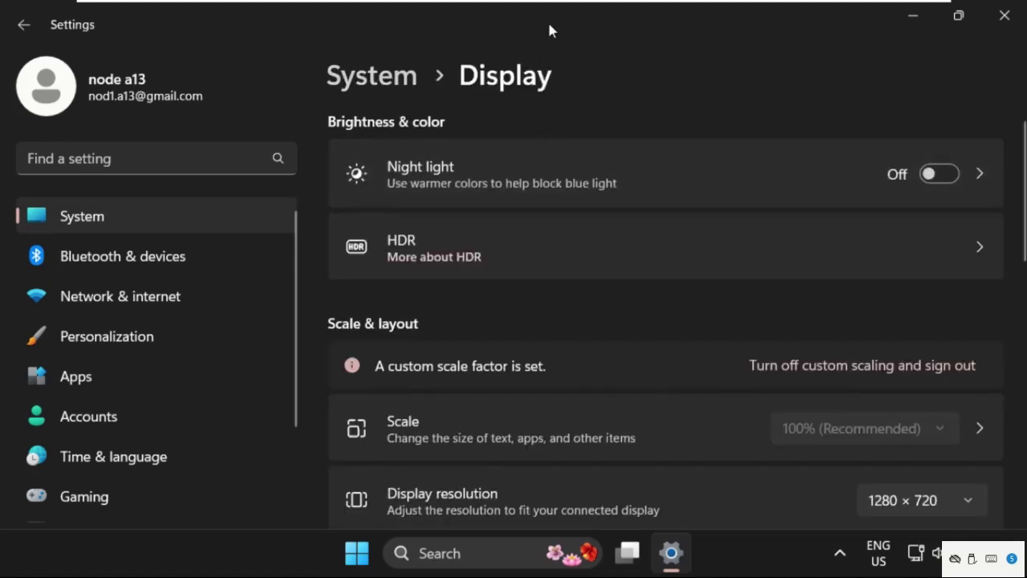
double_click(549, 30)
scroll(474, 209, down, 3)
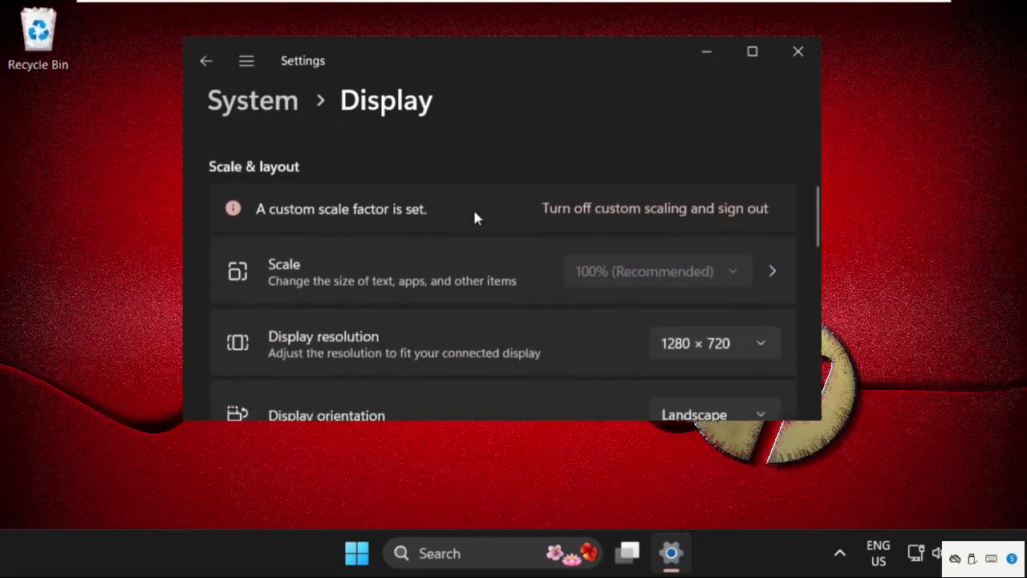
scroll(475, 214, down, 5)
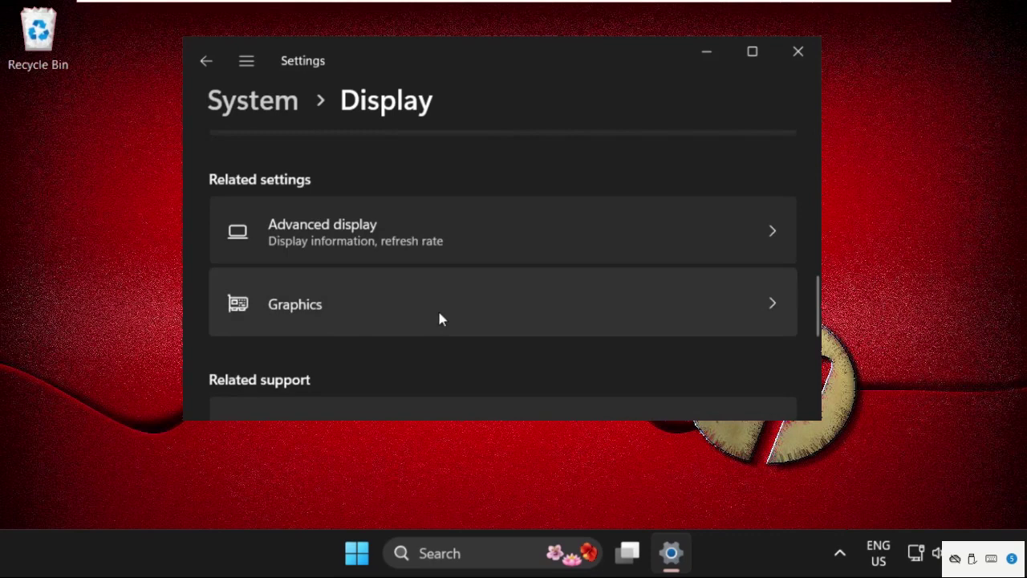
click(432, 318)
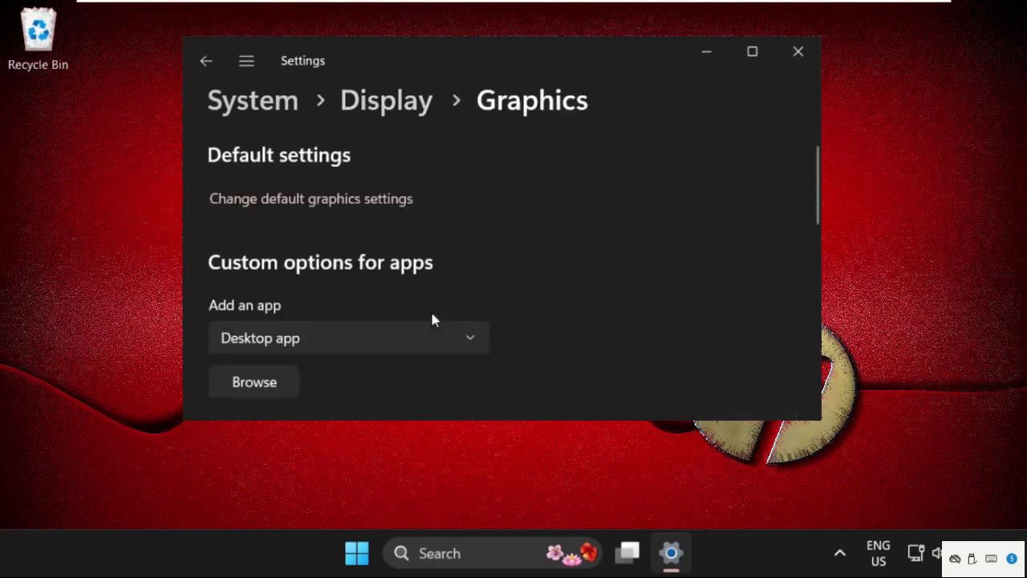
Turn on Optimizations for windowed games in the default graphics settings.
scroll(431, 319, down, 5)
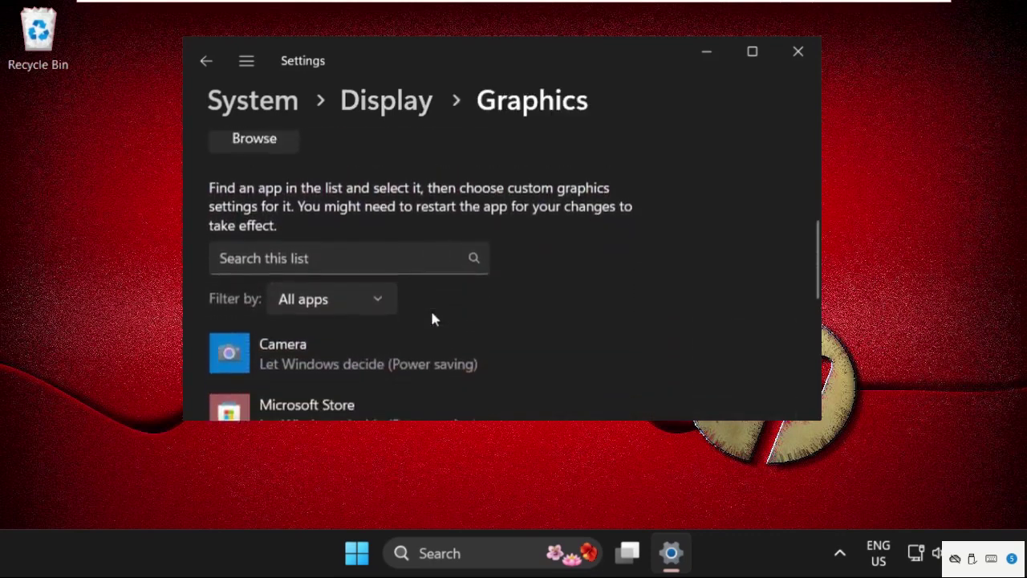
scroll(432, 318, up, 3)
scroll(431, 309, down, 3)
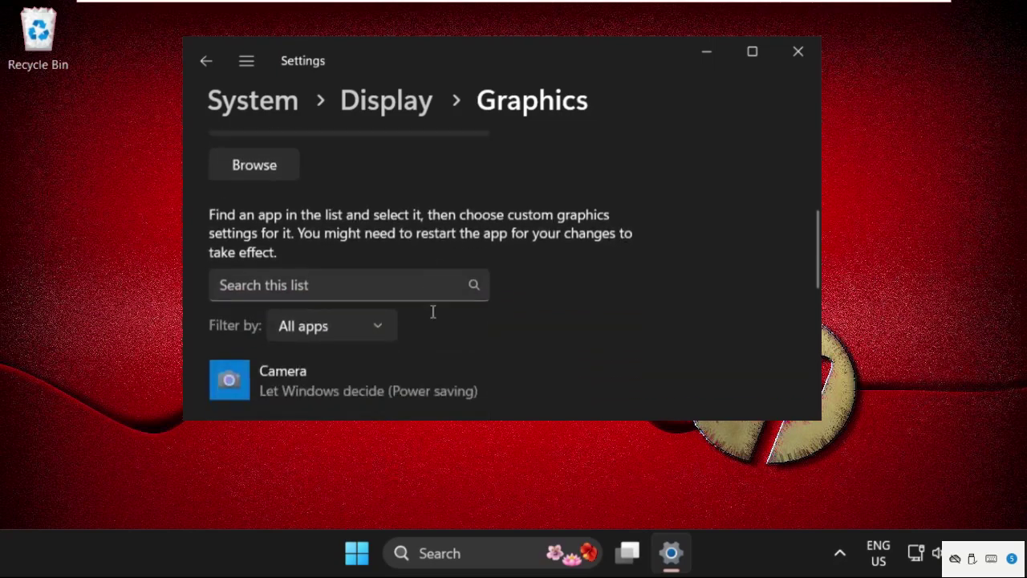
double_click(573, 60)
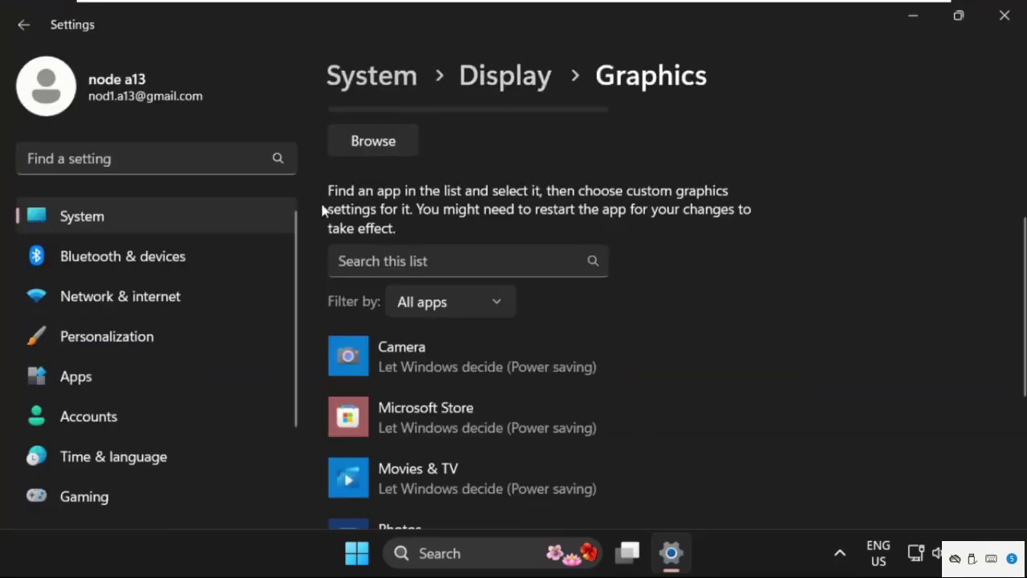
scroll(414, 235, up, 3)
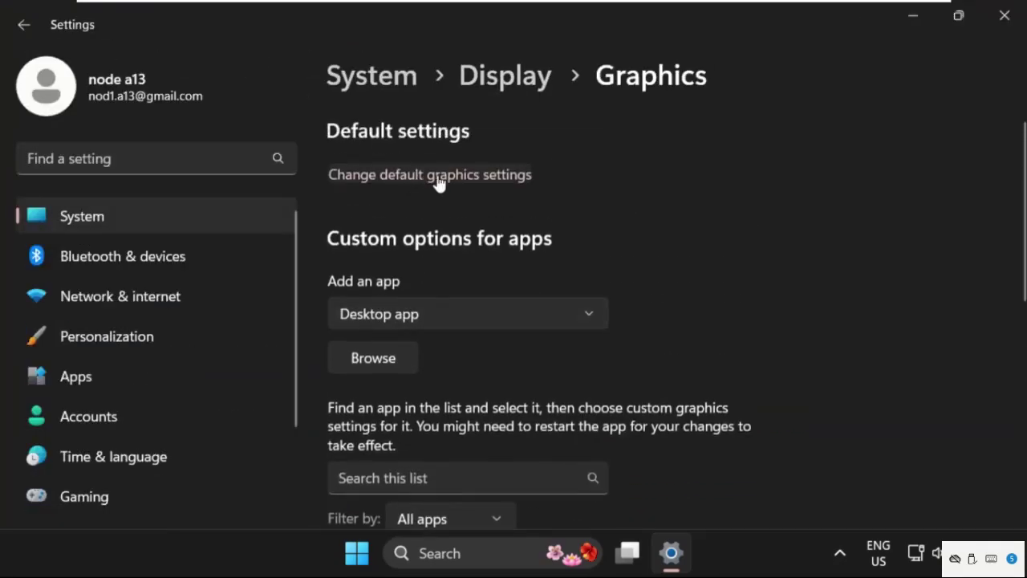
click(434, 177)
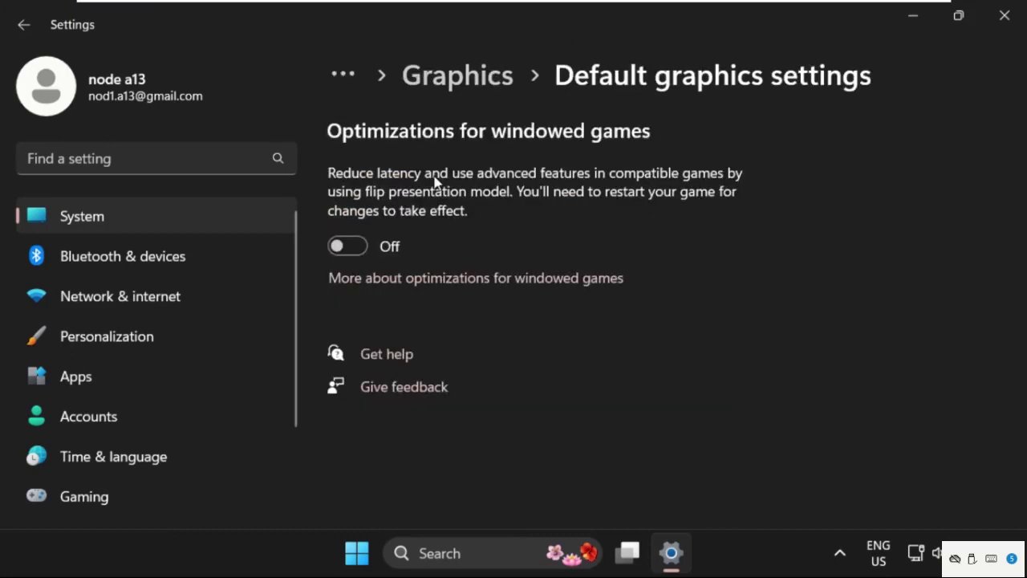
click(353, 249)
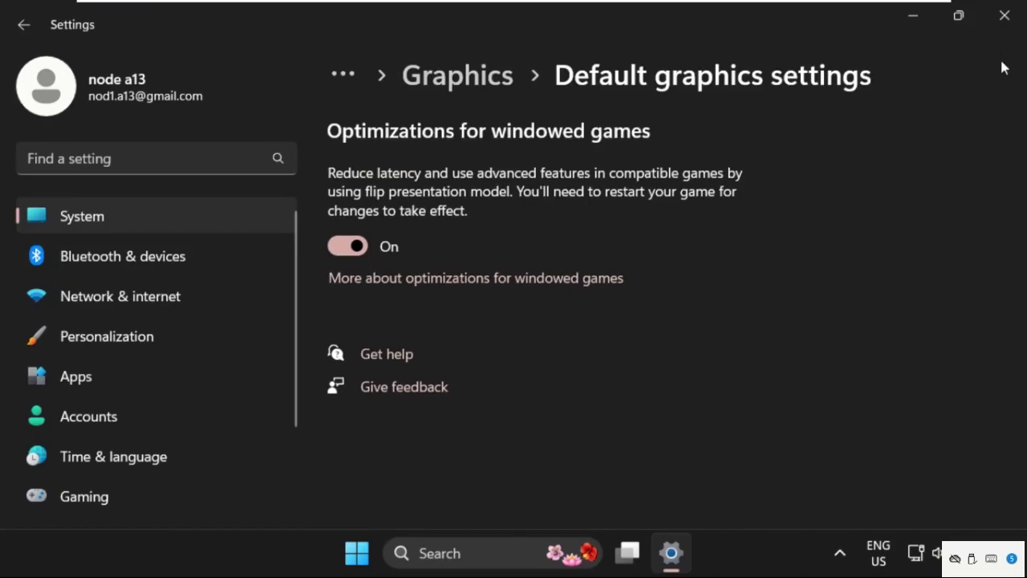
Close Settings, search 'trans', and switch Transparency effects off.
click(1004, 15)
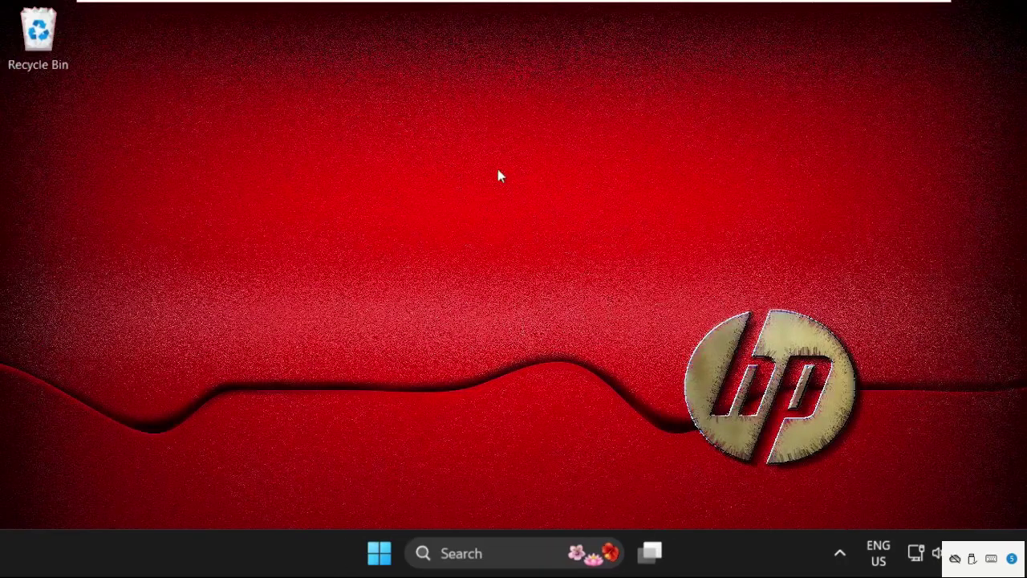
click(466, 555)
text(trans)
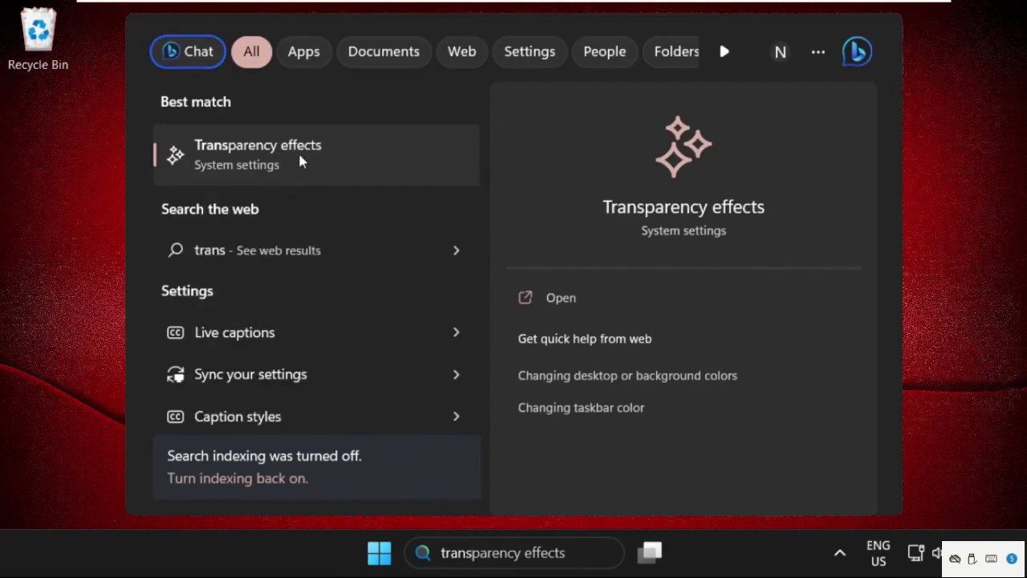
click(271, 160)
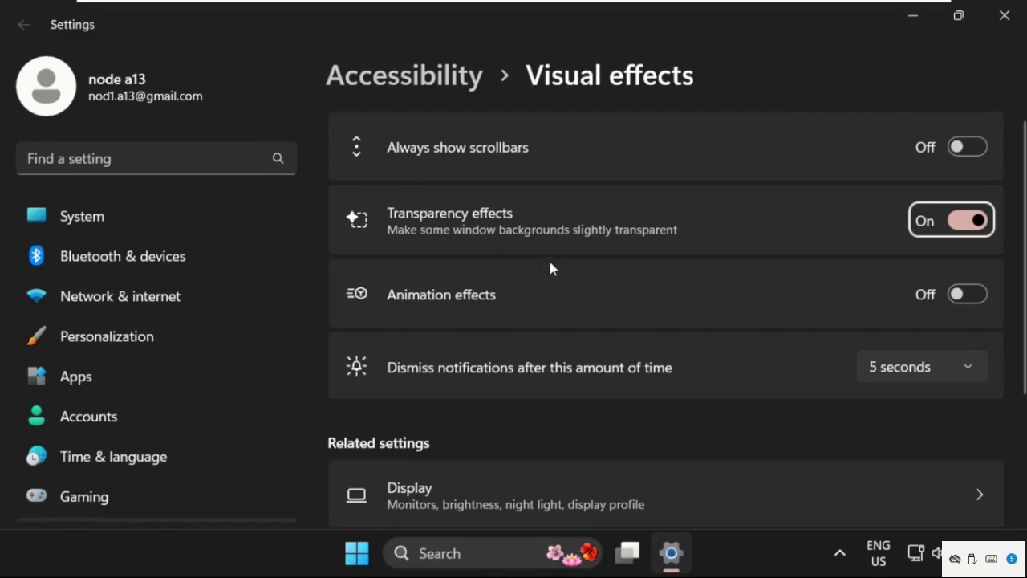
click(976, 228)
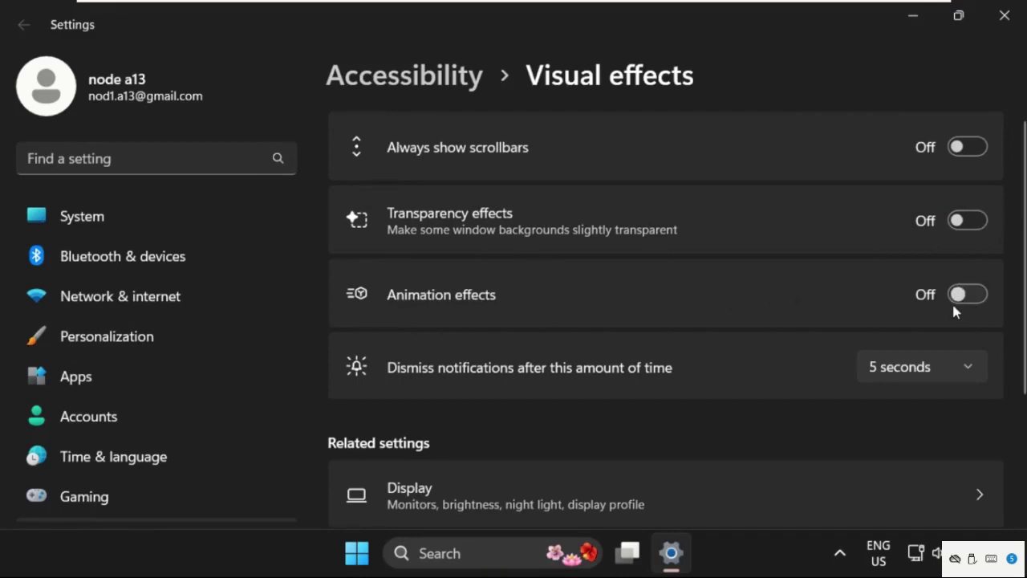
Close Settings and open the Run dialog with 'temp' entered in its Open box.
click(1004, 17)
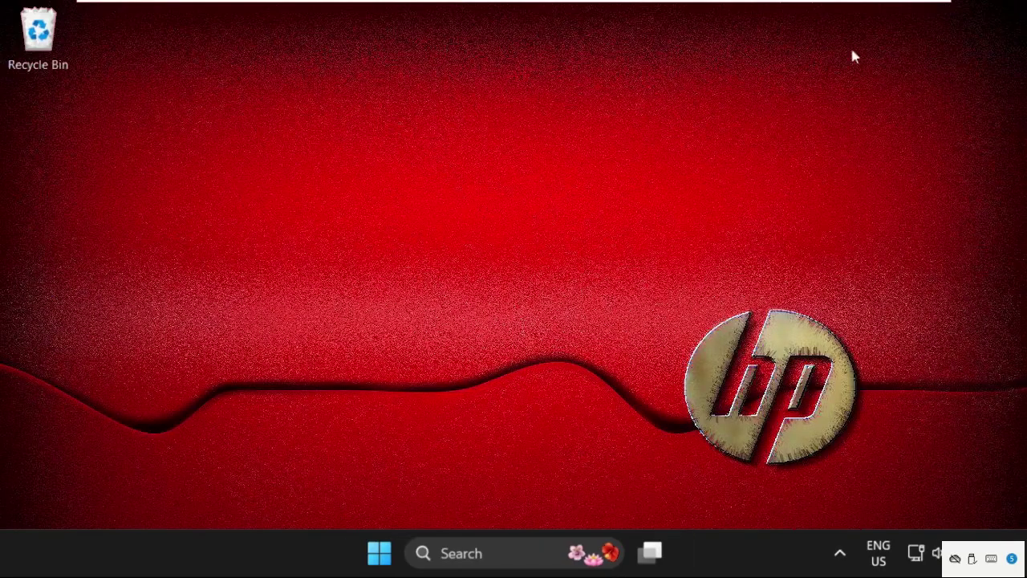
click(473, 557)
click(105, 359)
key(super+r)
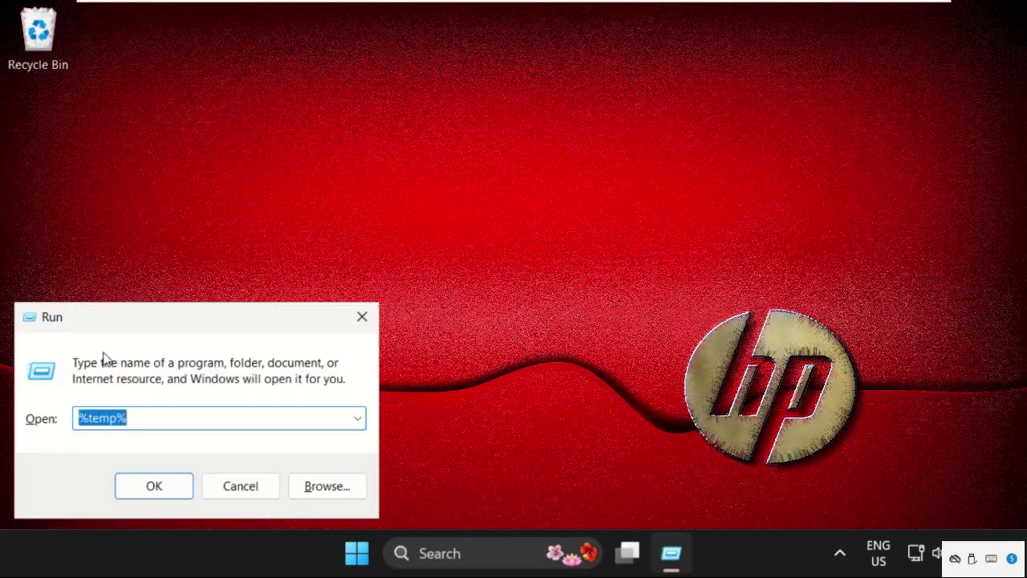
drag(123, 332, 433, 163)
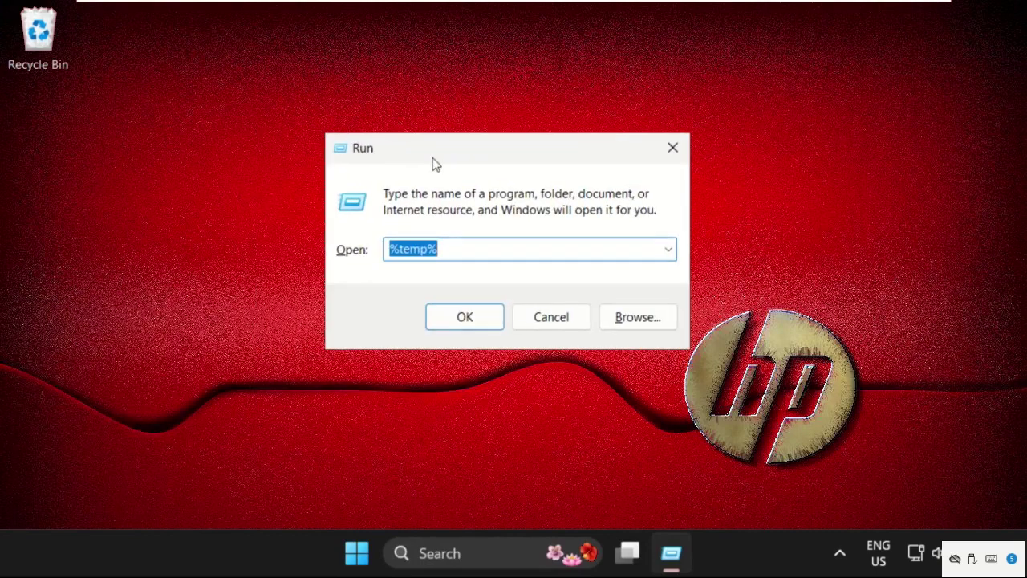
key(BackSpace)
click(673, 149)
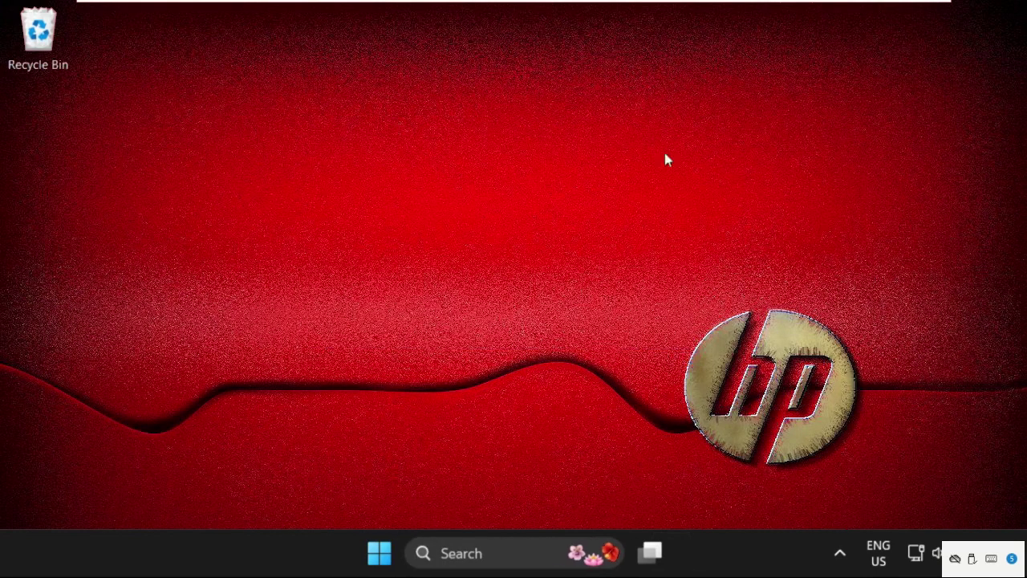
right_click(391, 555)
click(337, 474)
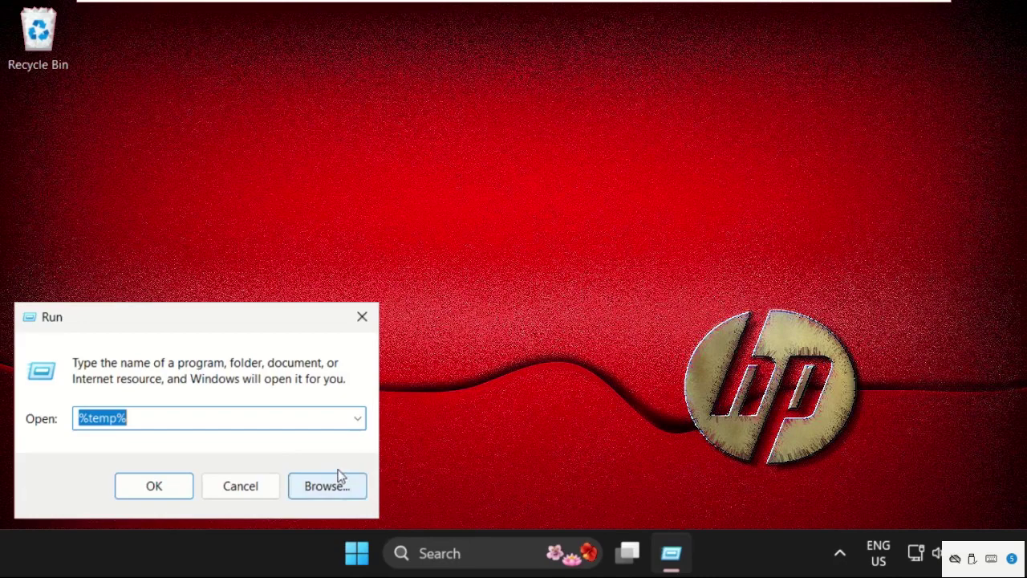
drag(262, 322, 559, 213)
key(BackSpace)
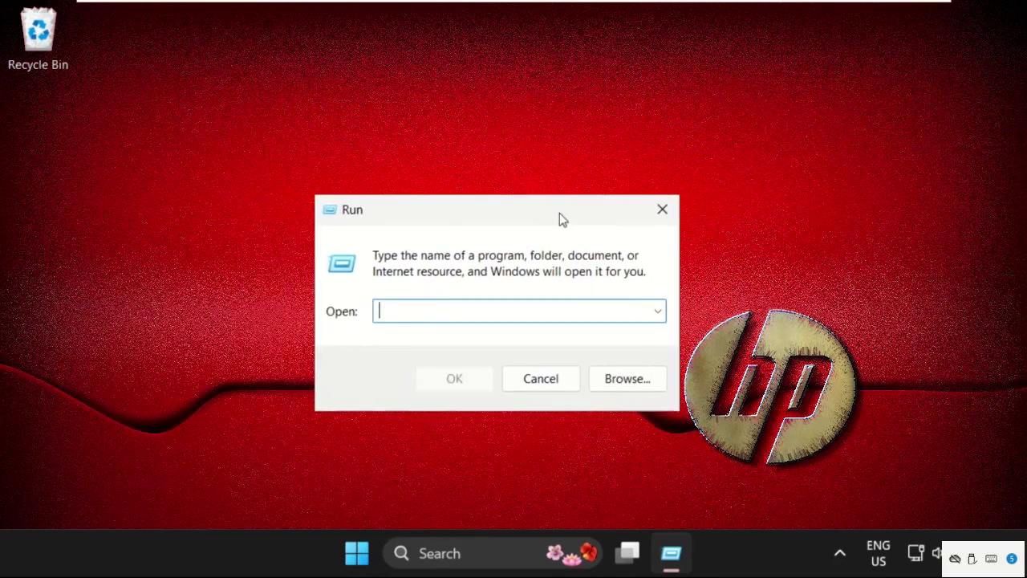
text(temp)
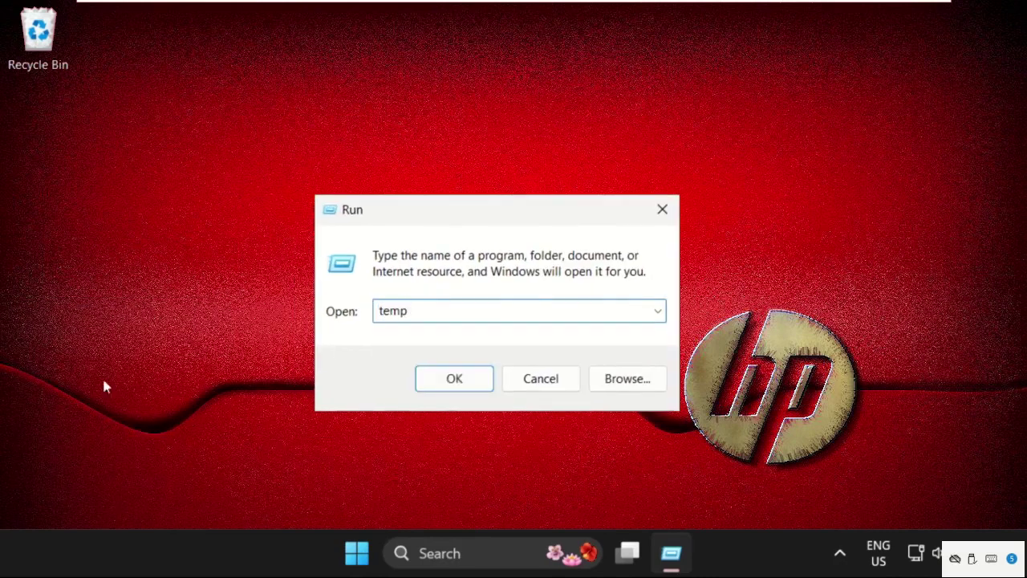
Open C:\Windows\Temp from Run and delete all six of its items.
click(465, 385)
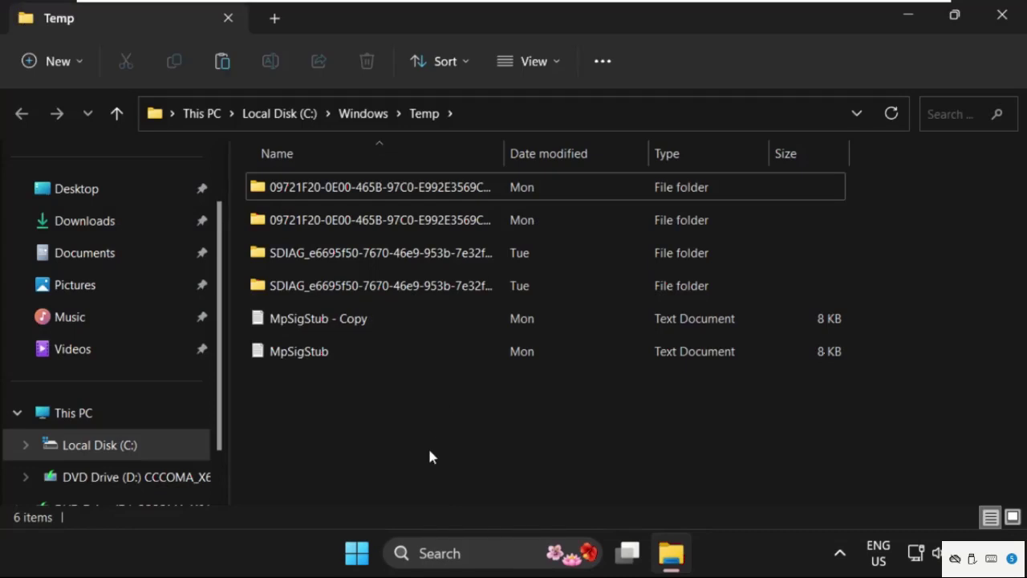
double_click(540, 8)
click(541, 348)
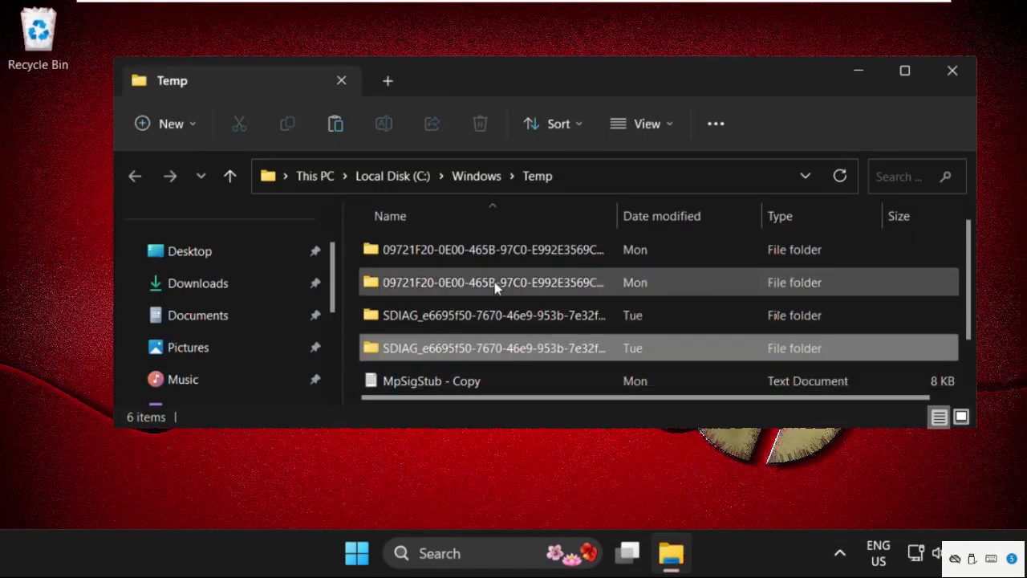
key(ctrl+a)
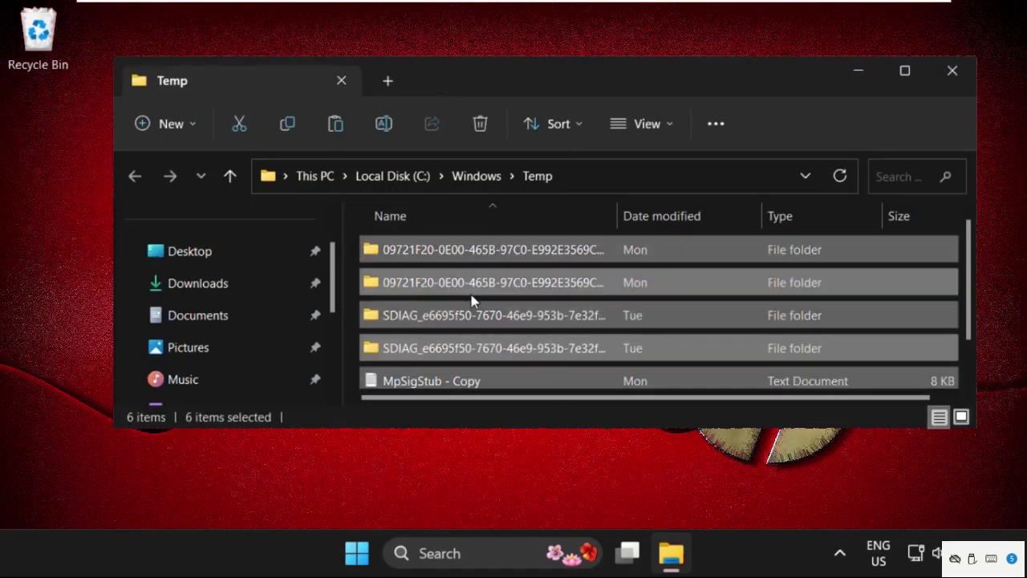
right_click(471, 300)
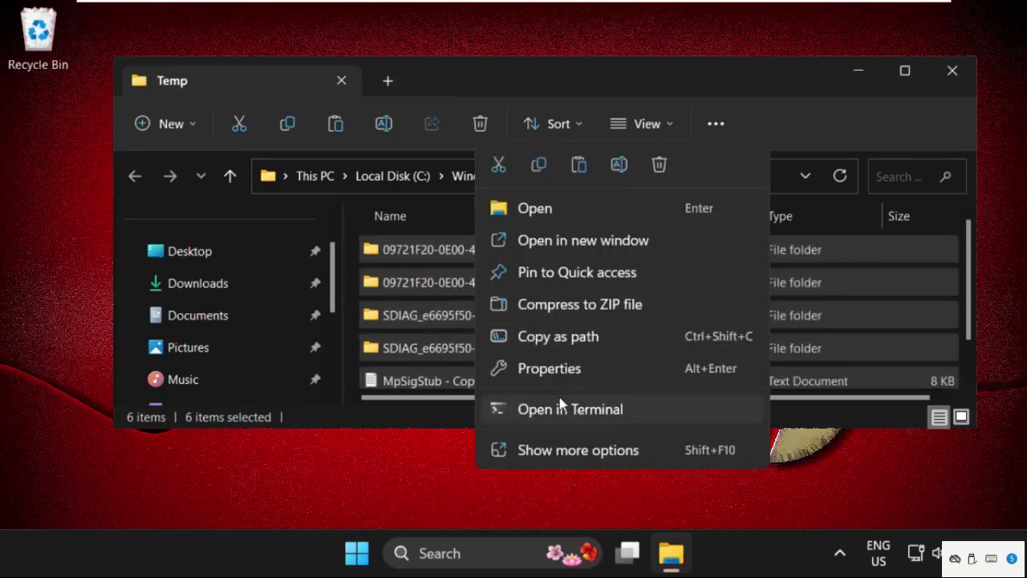
click(664, 162)
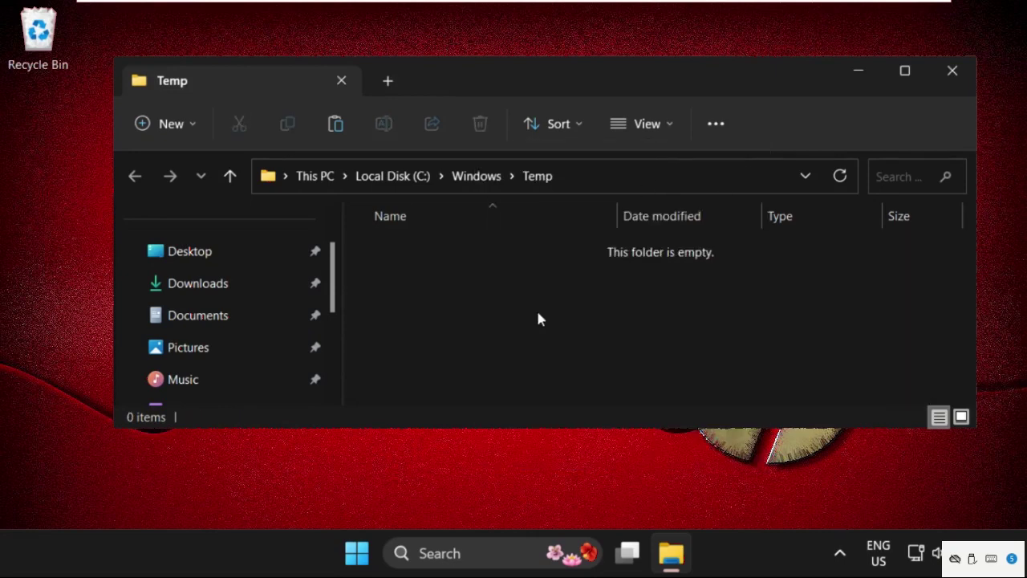
Close the emptied Temp window and reopen Run with '%temp%' entered.
click(953, 72)
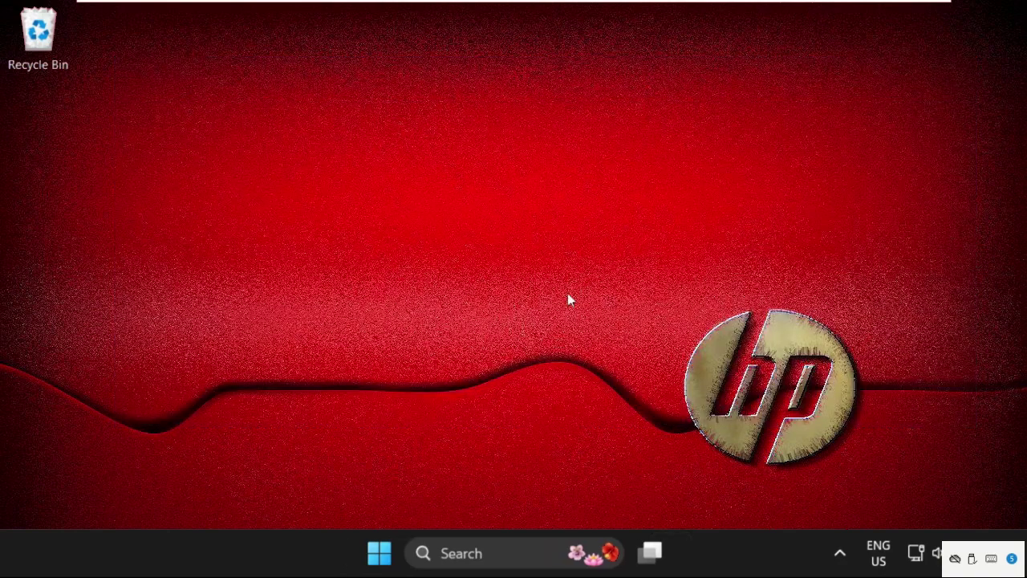
right_click(379, 552)
click(354, 465)
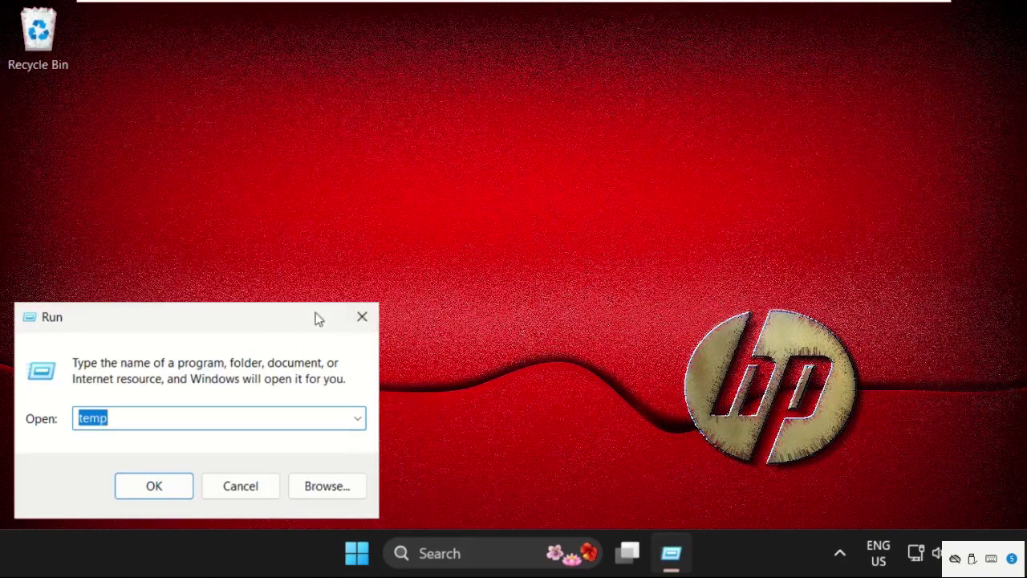
drag(310, 328, 601, 125)
key(BackSpace)
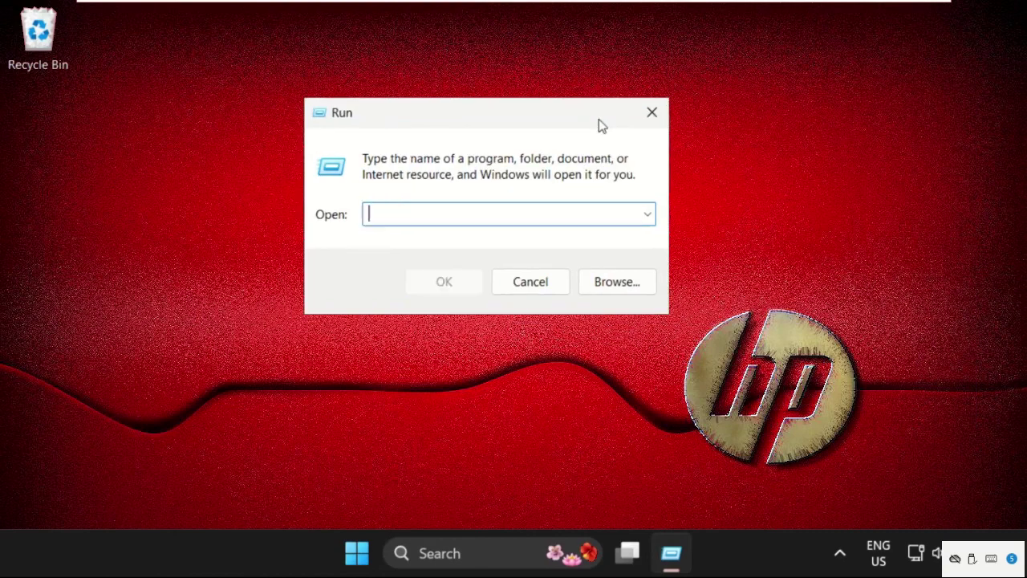
text(%te)
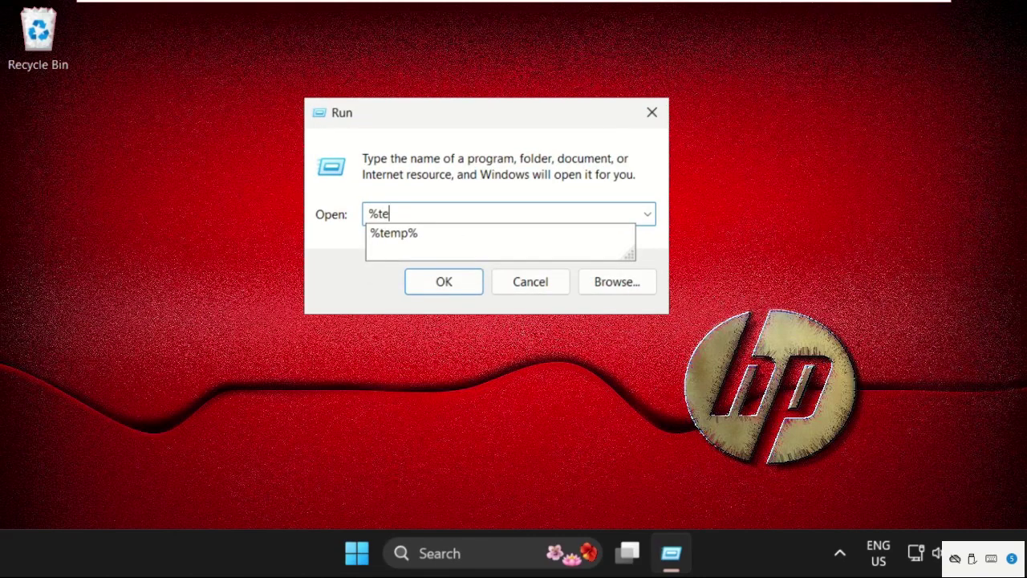
text(mp%)
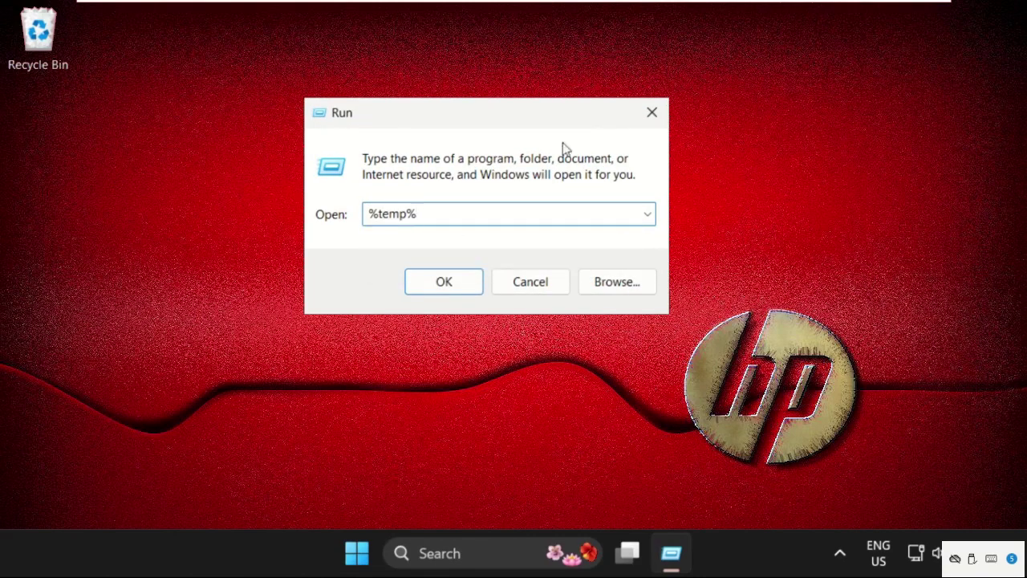
Open the user %temp% folder, delete everything while skipping in-use files, then close it.
click(462, 277)
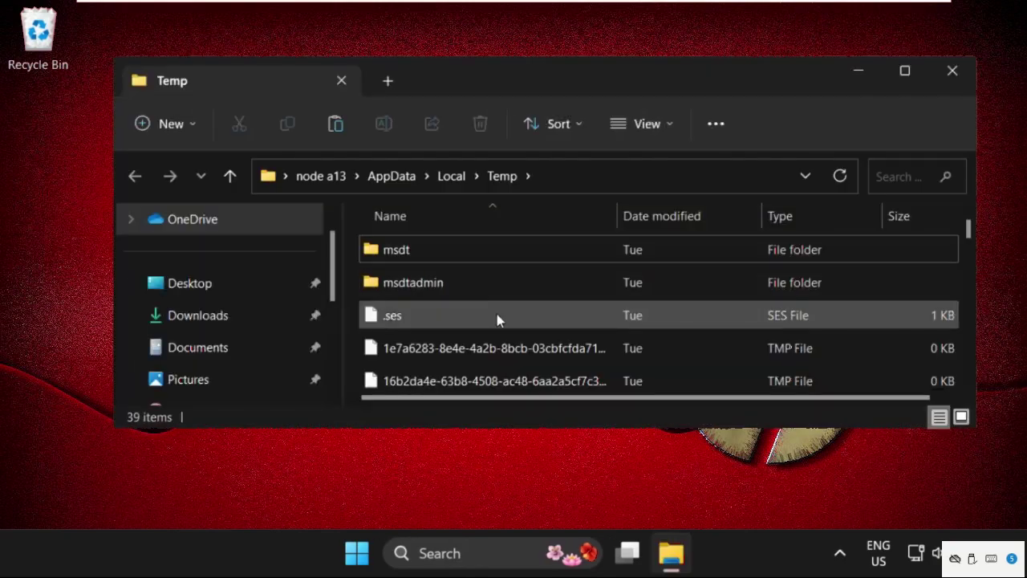
click(497, 316)
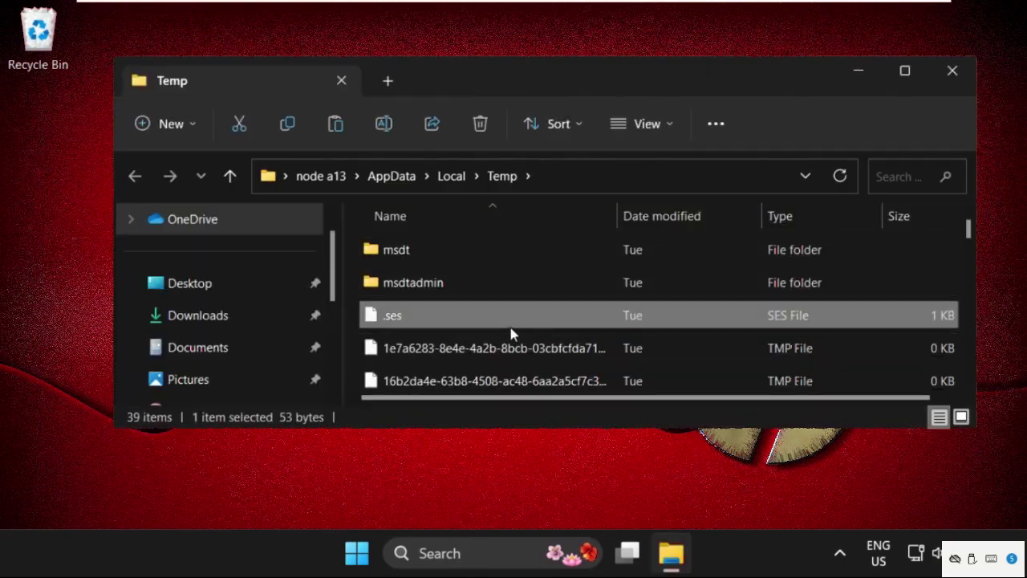
key(ctrl+a)
right_click(474, 300)
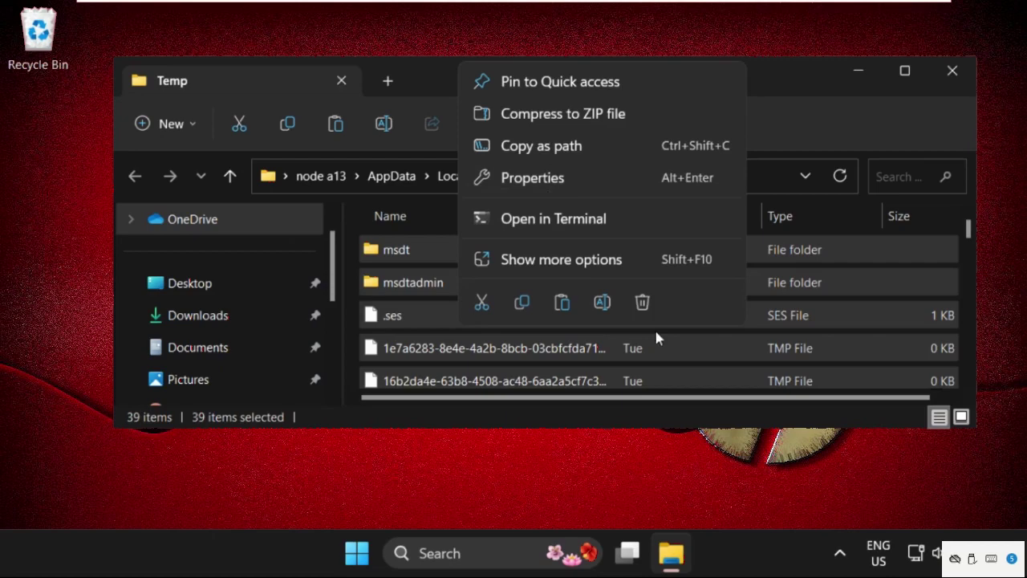
click(643, 302)
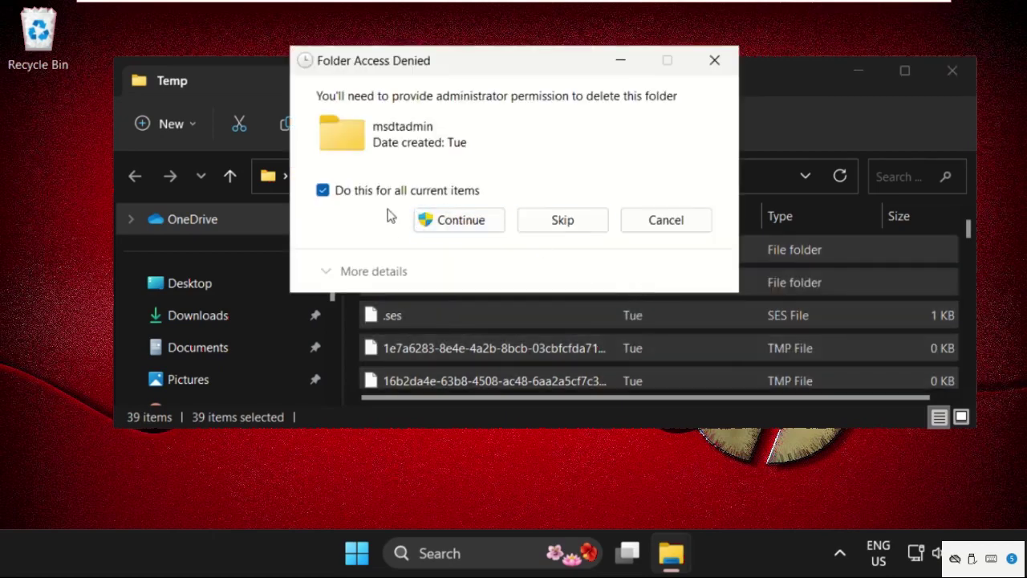
click(463, 221)
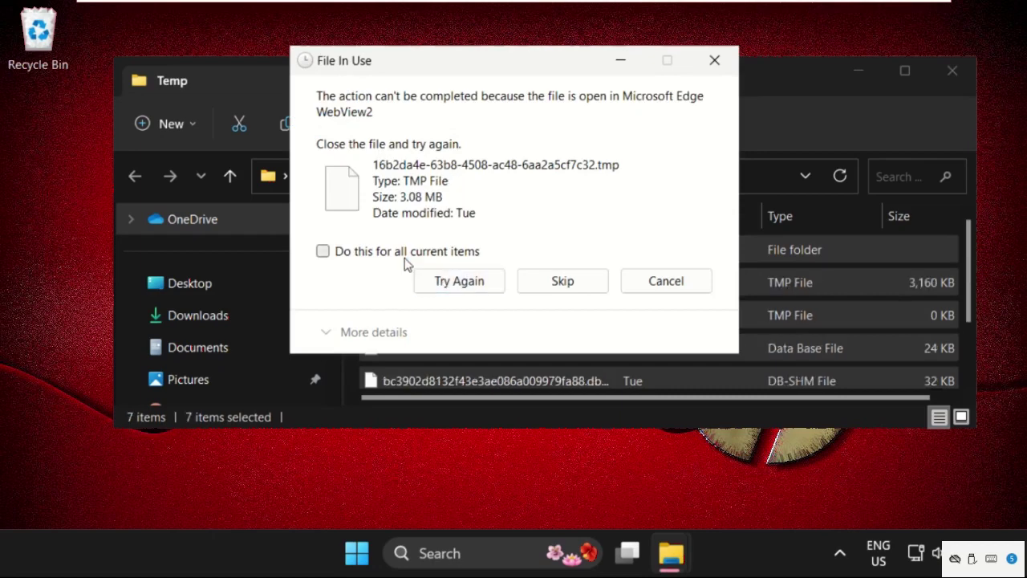
click(409, 256)
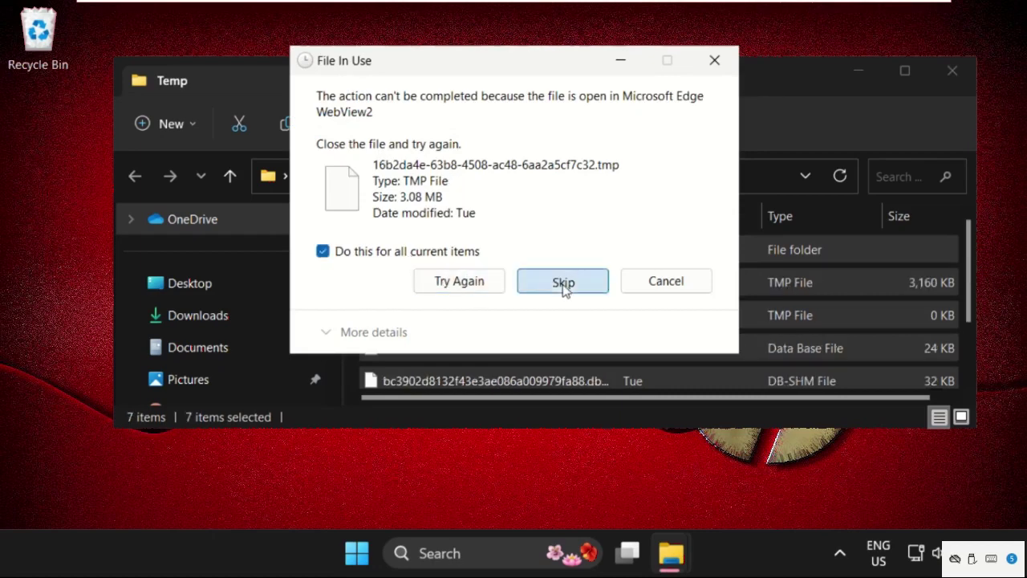
click(560, 282)
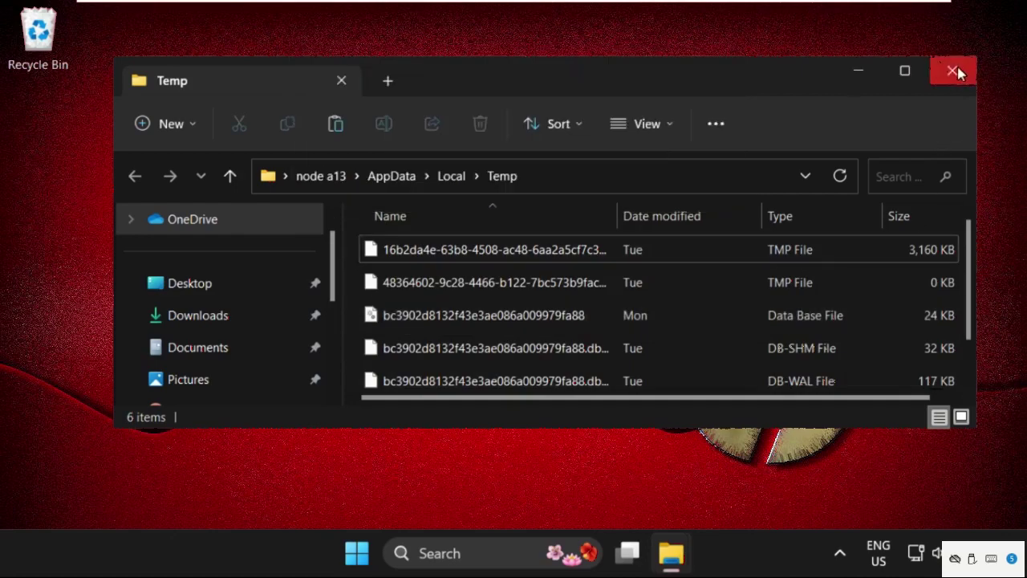
click(953, 71)
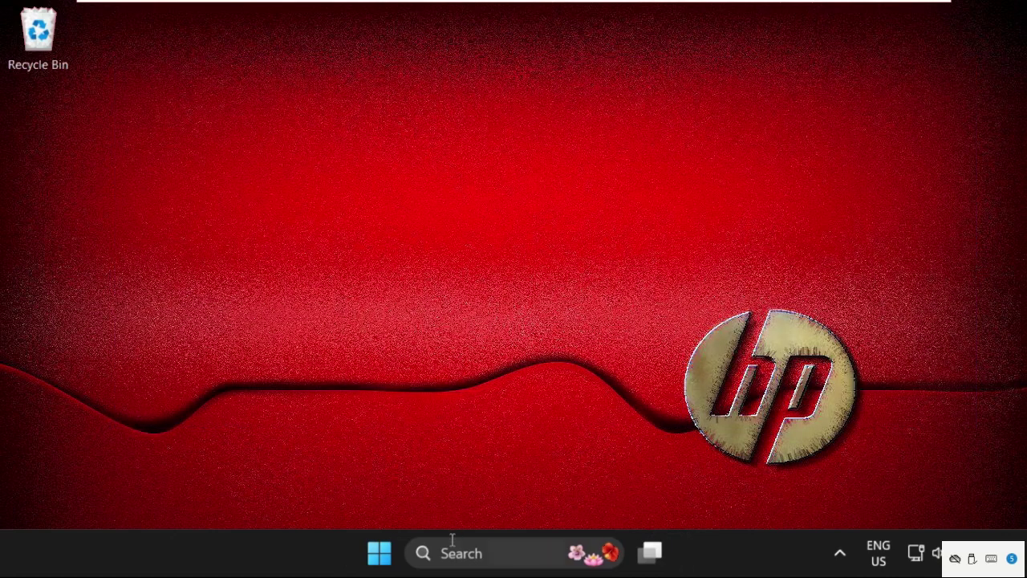
Open Settings from the quick-link menu and switch Storage Sense on under System > Storage.
right_click(379, 553)
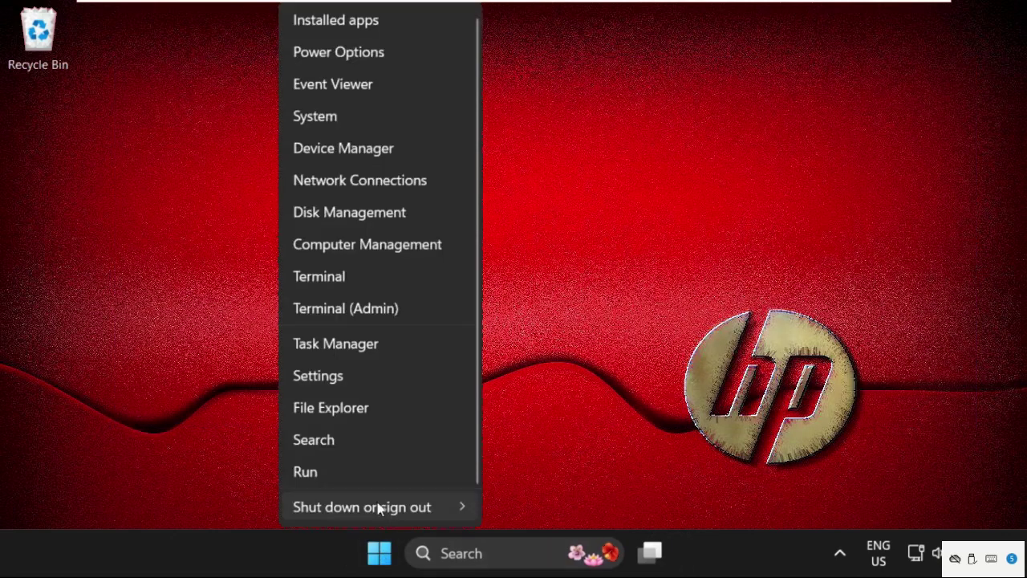
click(362, 384)
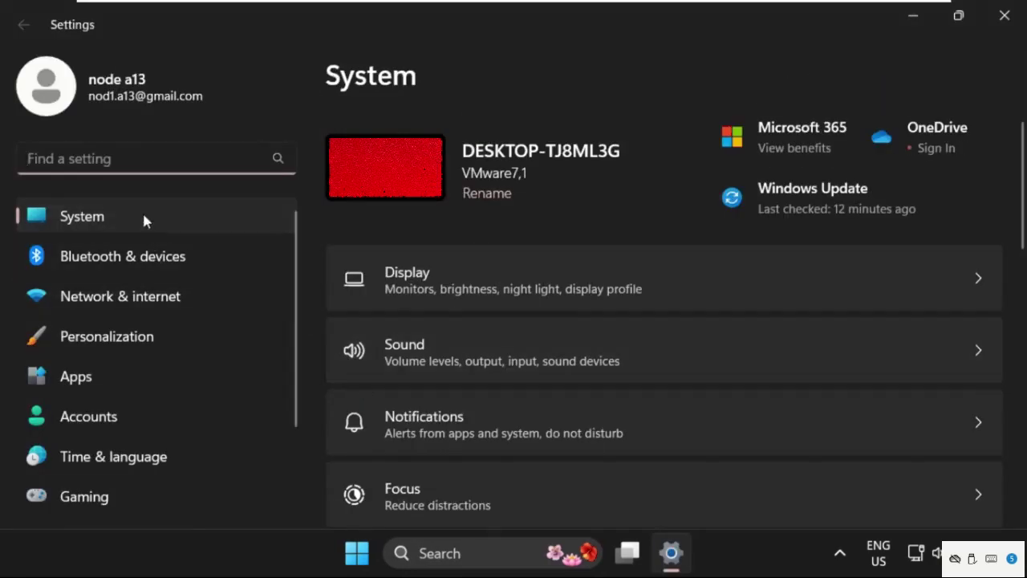
scroll(488, 401, down, 5)
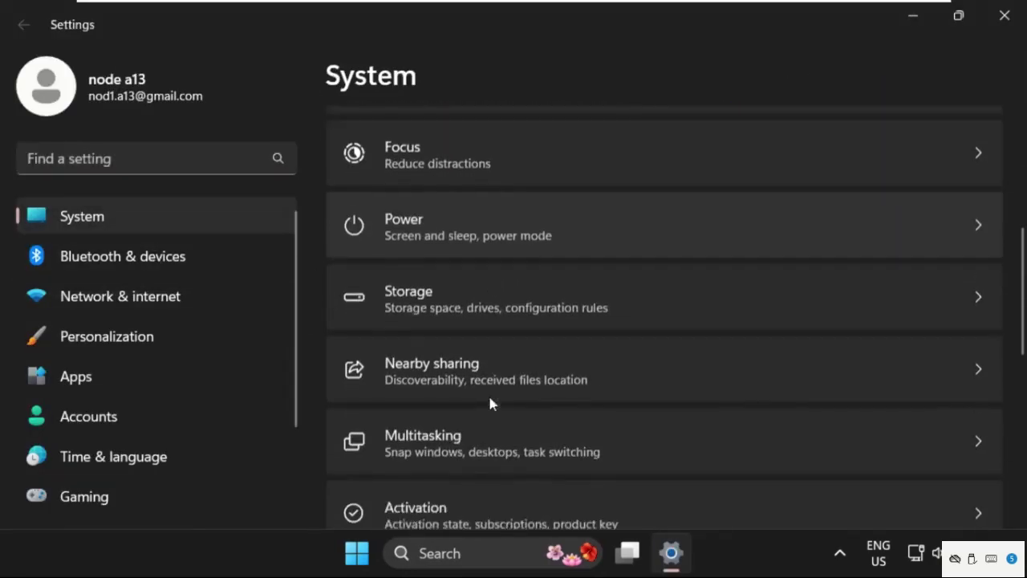
click(454, 273)
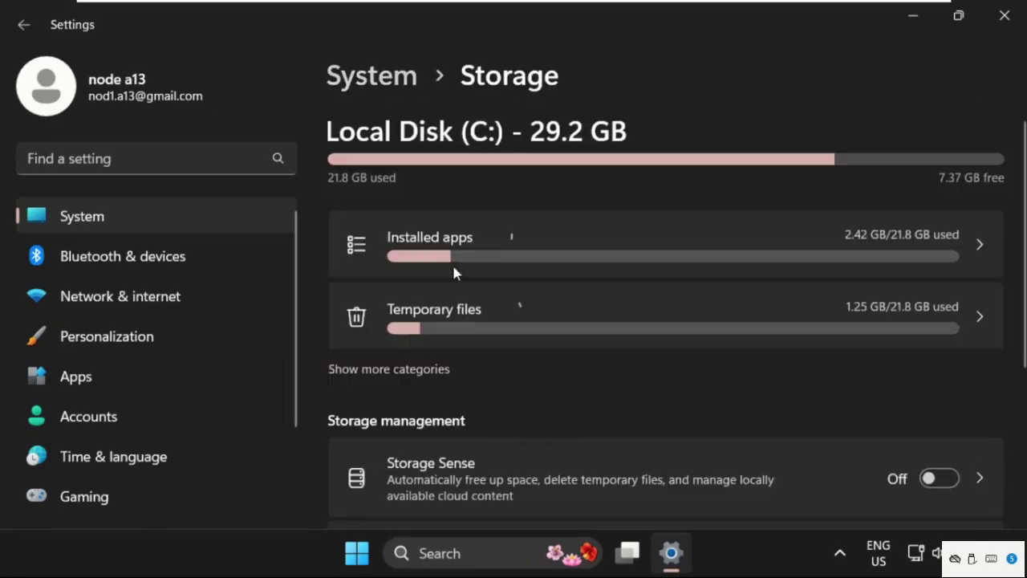
scroll(522, 342, down, 2)
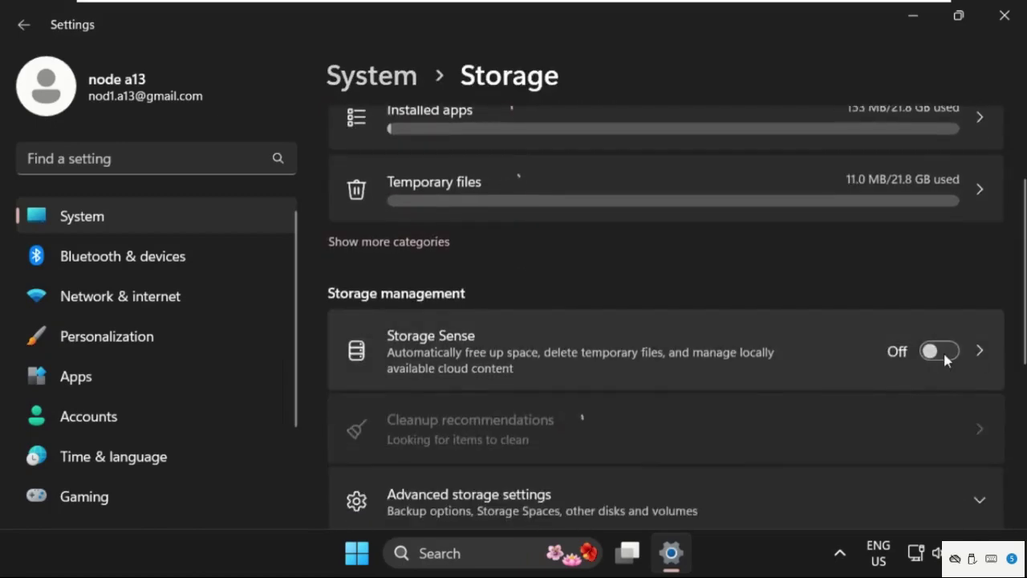
click(940, 350)
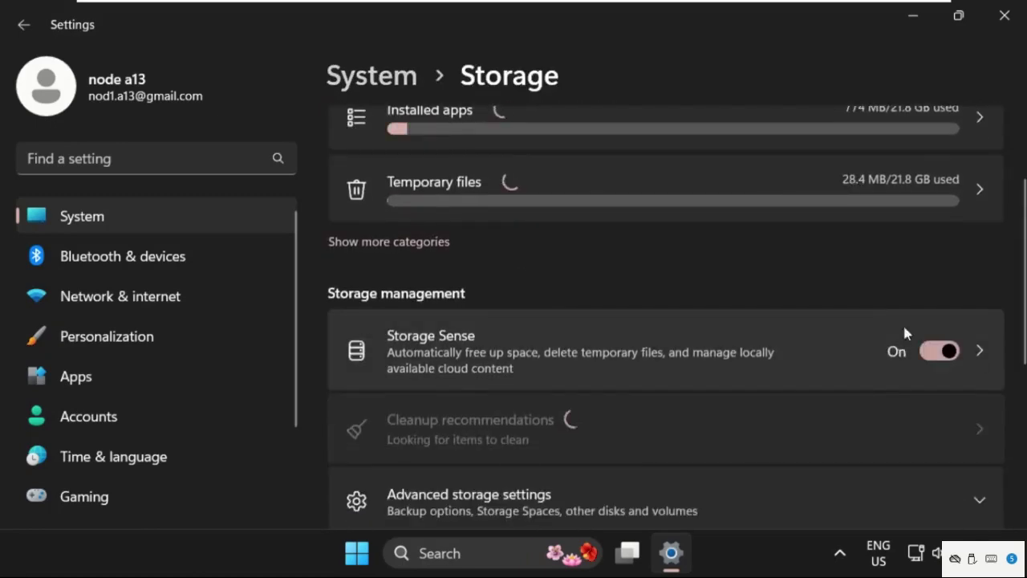
double_click(703, 32)
scroll(572, 206, down, 3)
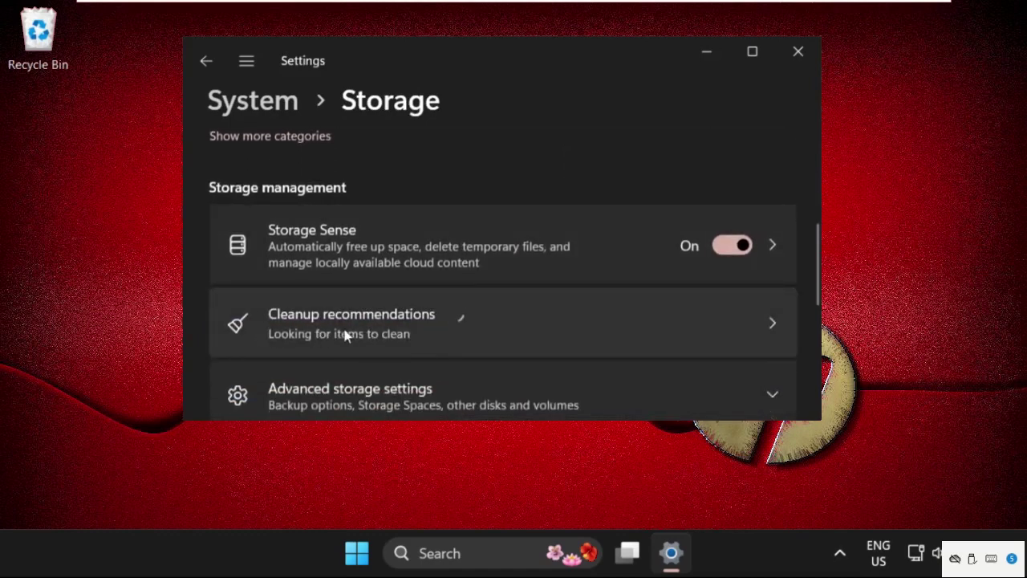
Empty the 94.5 MB Recycle Bin through Cleanup recommendations, confirming the permanent deletion.
click(546, 329)
scroll(489, 317, down, 1)
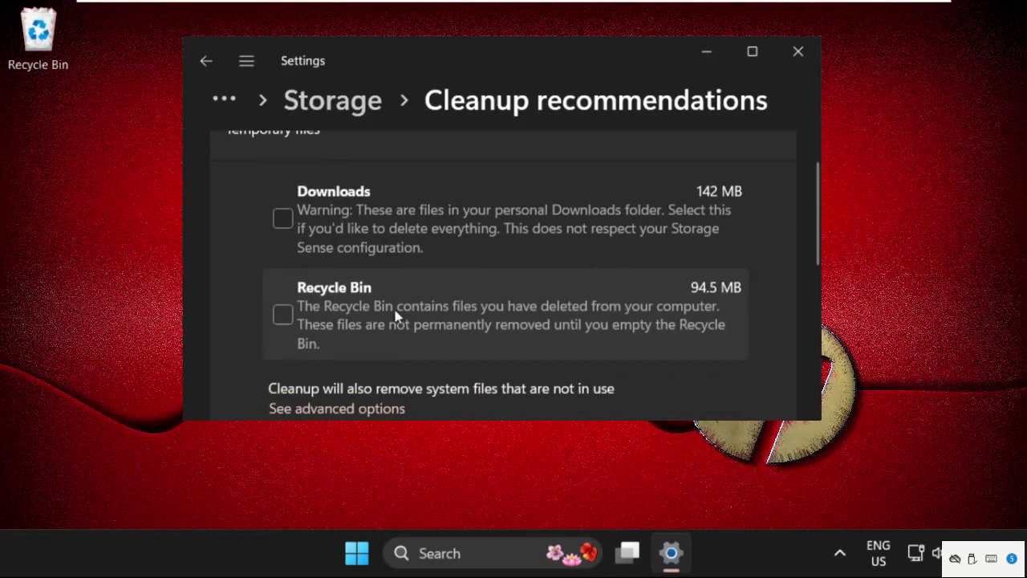
click(280, 313)
scroll(426, 325, down, 2)
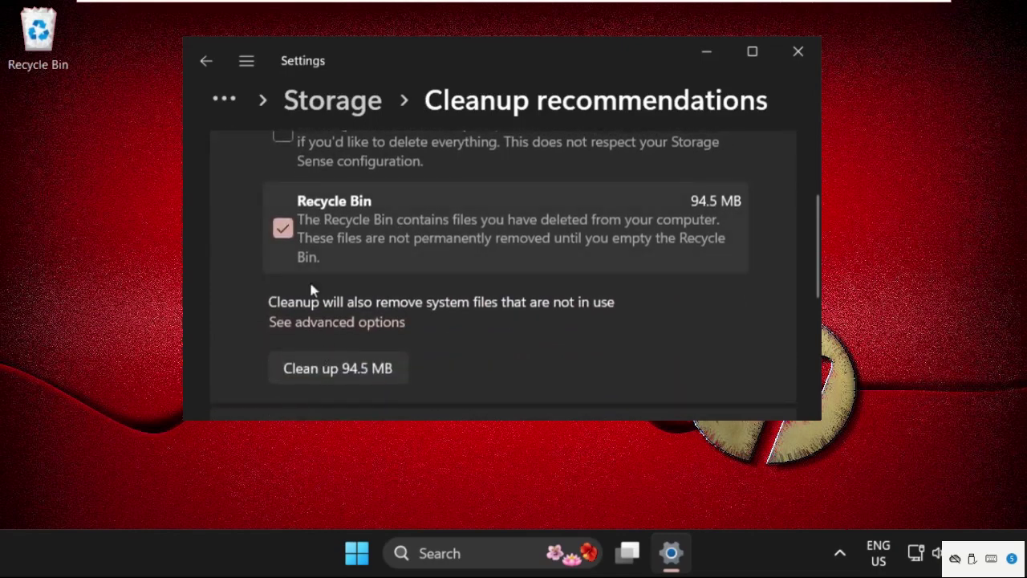
scroll(384, 300, up, 2)
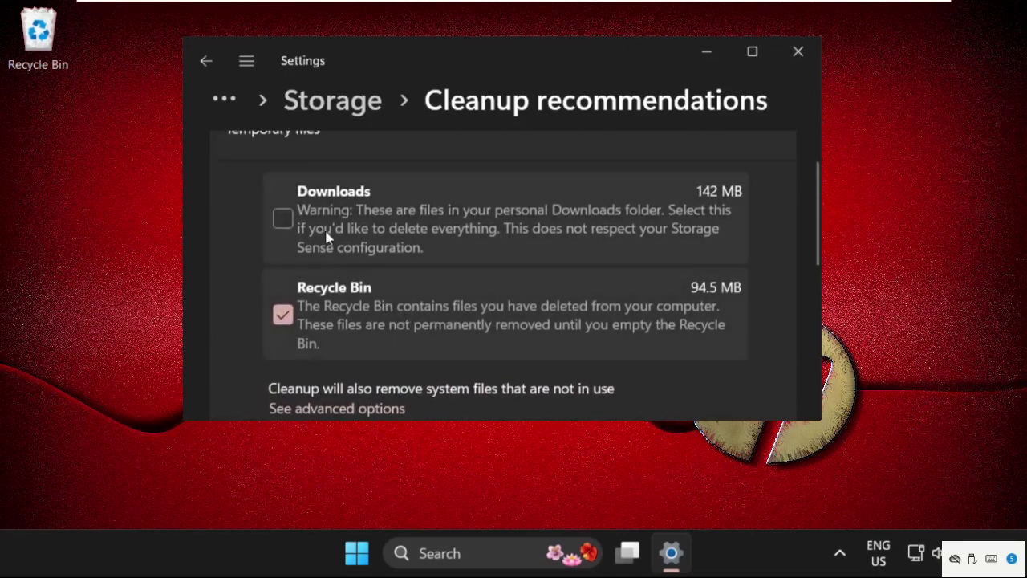
scroll(342, 237, down, 3)
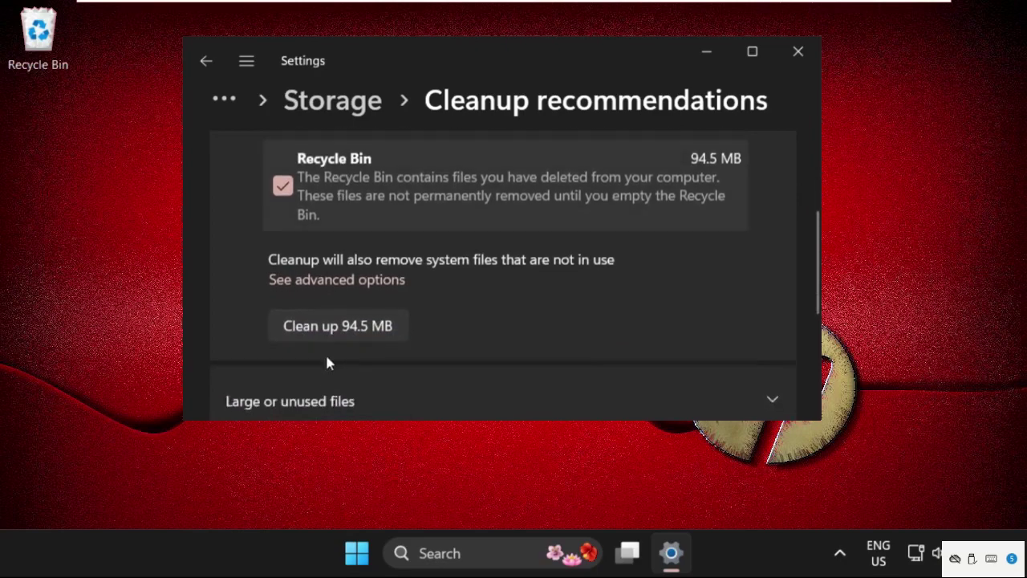
click(358, 327)
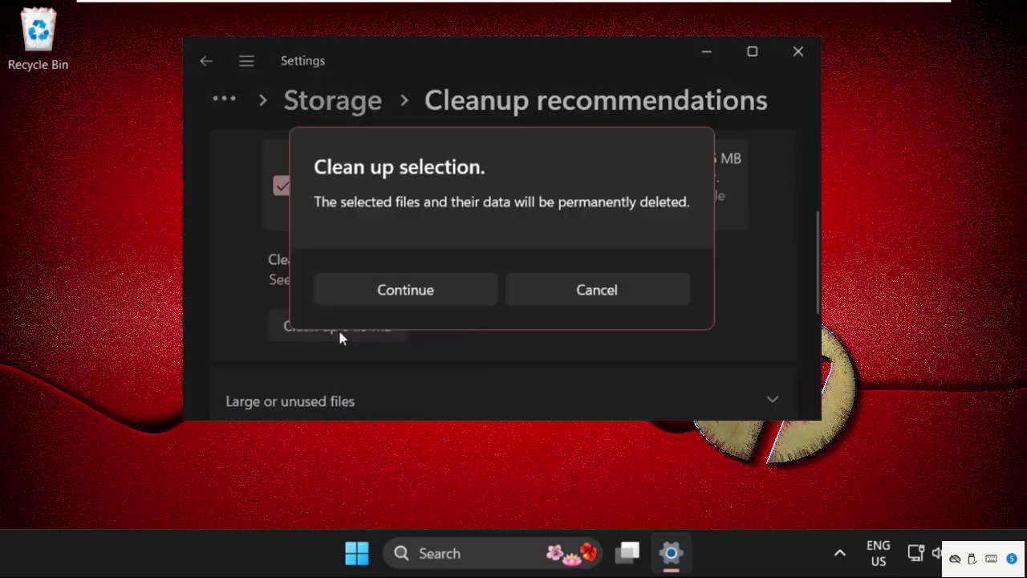
click(399, 293)
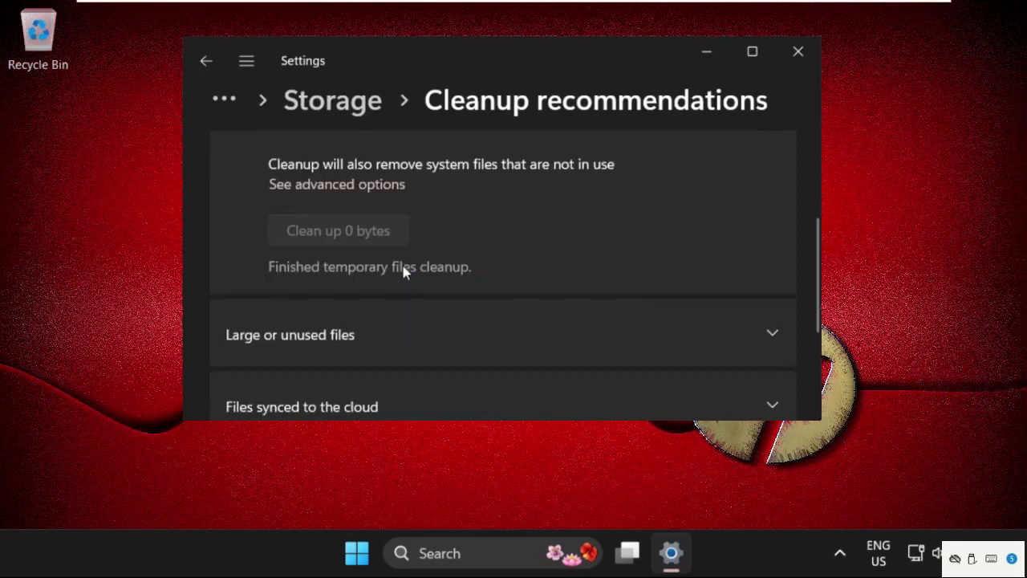
Close Settings and bring up the Start menu's power options showing Shut down and Restart.
click(800, 55)
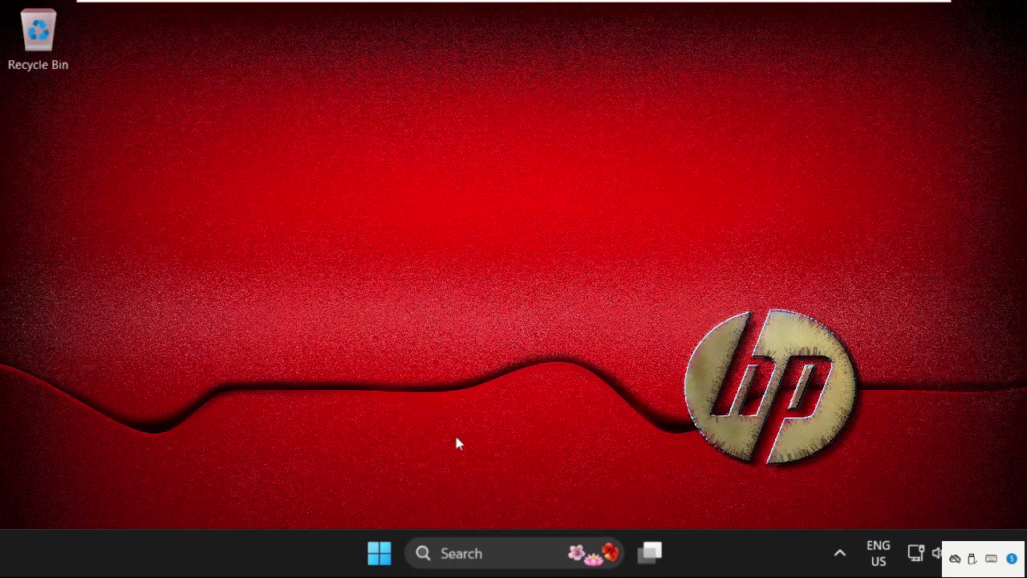
click(396, 552)
click(773, 480)
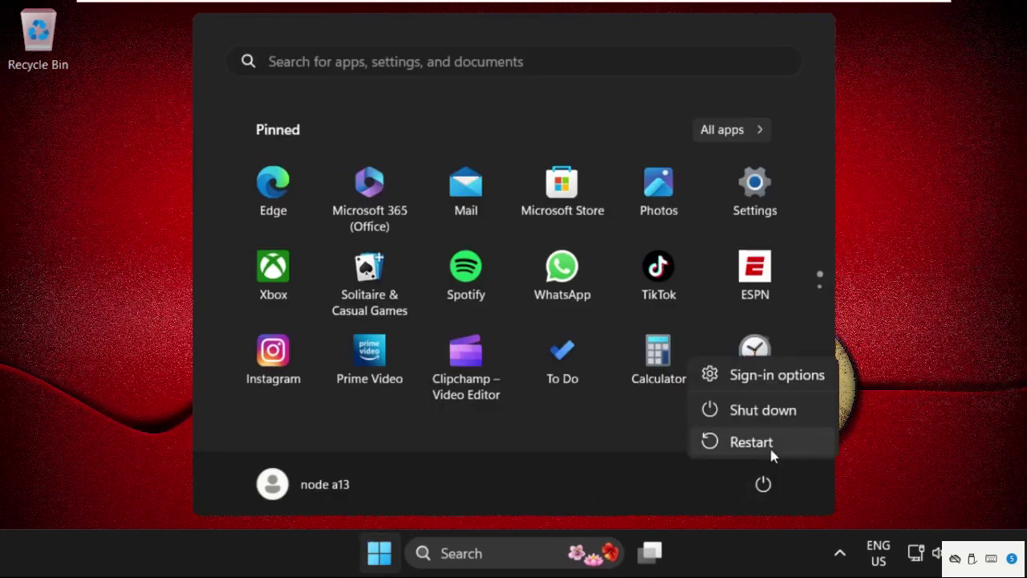